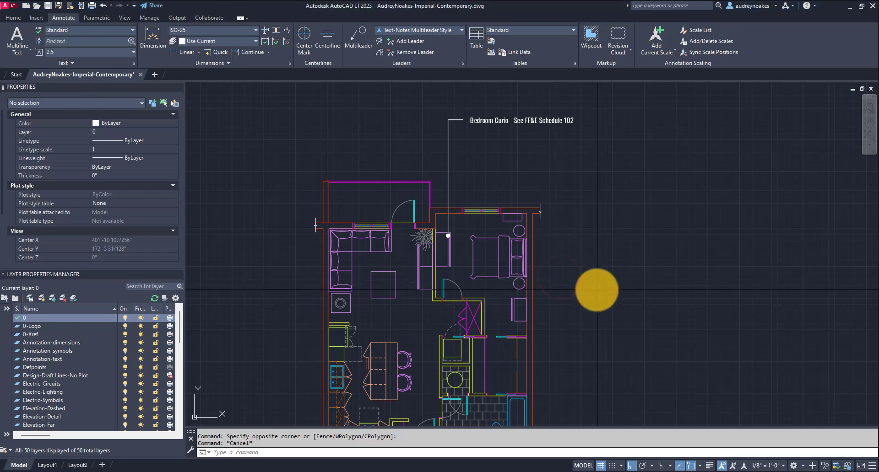
Step: Select the Bedroom Curio note and recentre the floor plan in view
{"action": "scroll", "coordinate": [597, 289], "scroll_direction": "down", "scroll_amount": 3}
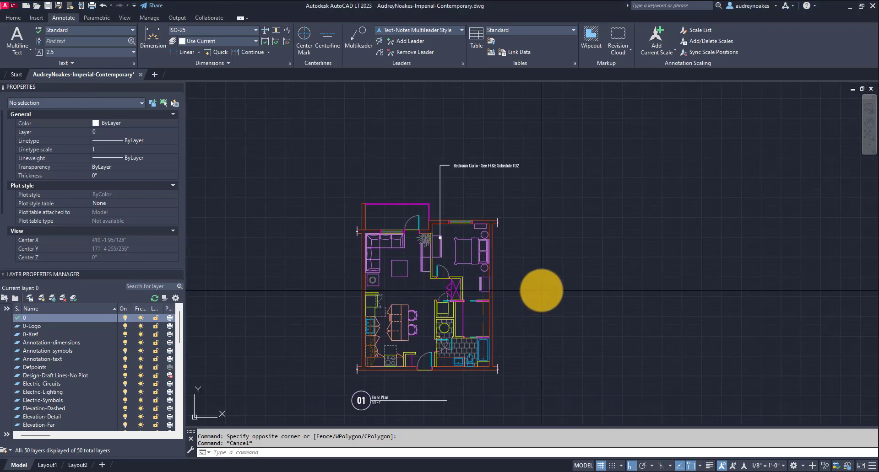
{"action": "left_click", "coordinate": [466, 160]}
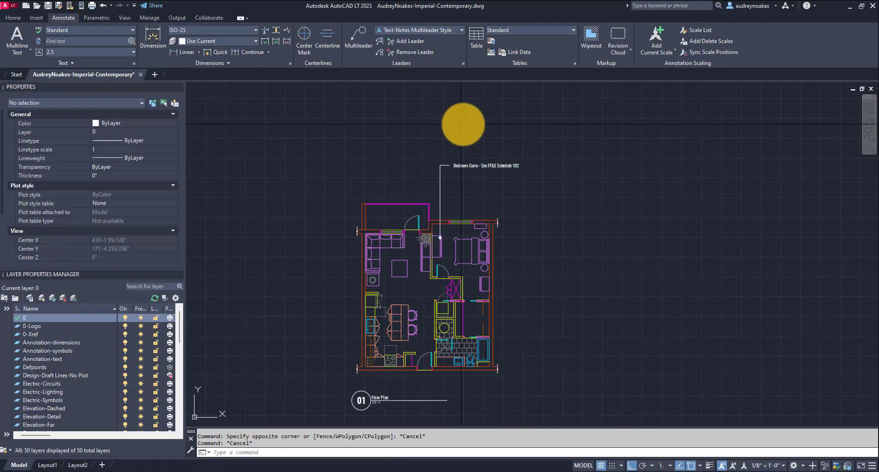
{"action": "scroll", "coordinate": [488, 180], "scroll_direction": "up", "scroll_amount": 2}
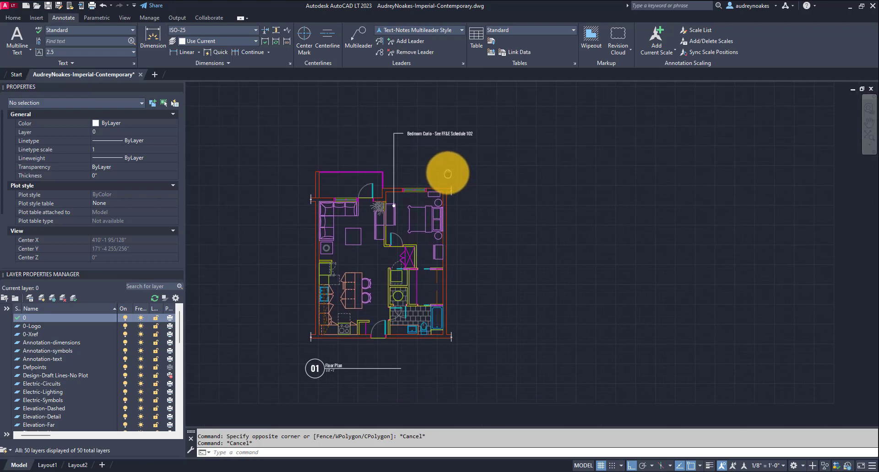
{"action": "scroll", "coordinate": [468, 183], "scroll_direction": "down", "scroll_amount": 2}
{"action": "middle_click_drag", "start_coordinate": [468, 184], "coordinate": [540, 174]}
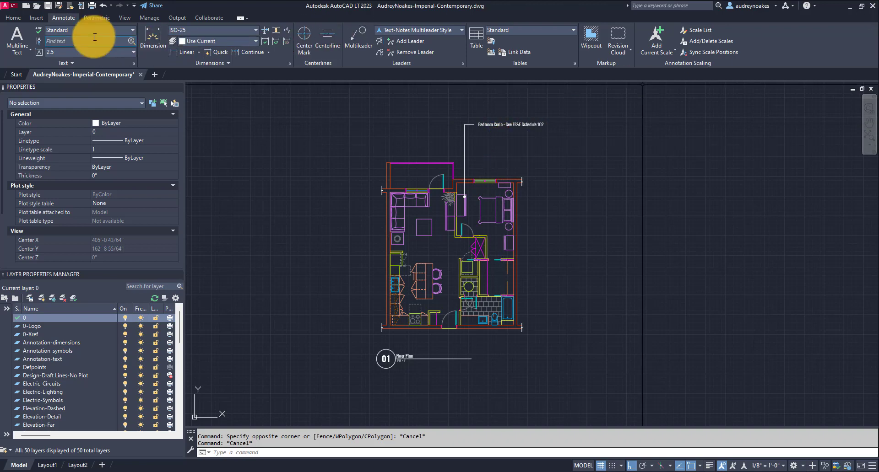
Step: Use ML to add a multileader from the living area to a landing left of the plan
{"action": "left_click", "coordinate": [348, 38]}
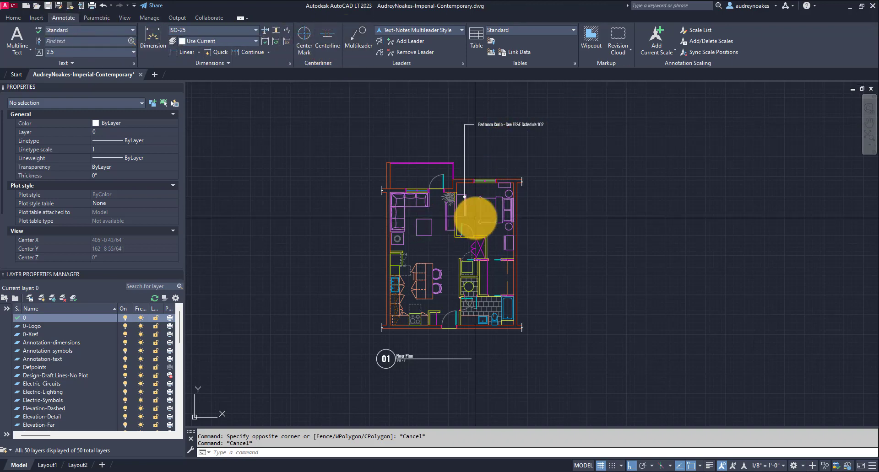
{"action": "key", "text": "Escape"}
{"action": "type", "text": "ml"}
{"action": "key", "text": "Return"}
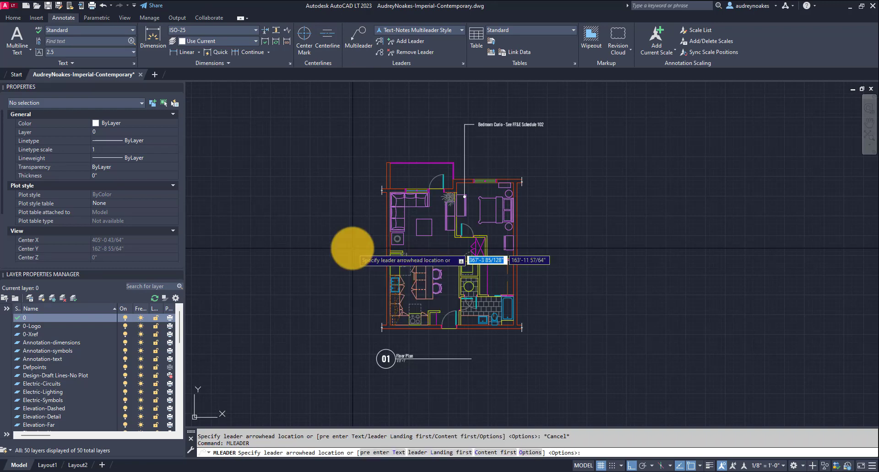
{"action": "scroll", "coordinate": [449, 151], "scroll_direction": "up", "scroll_amount": 5}
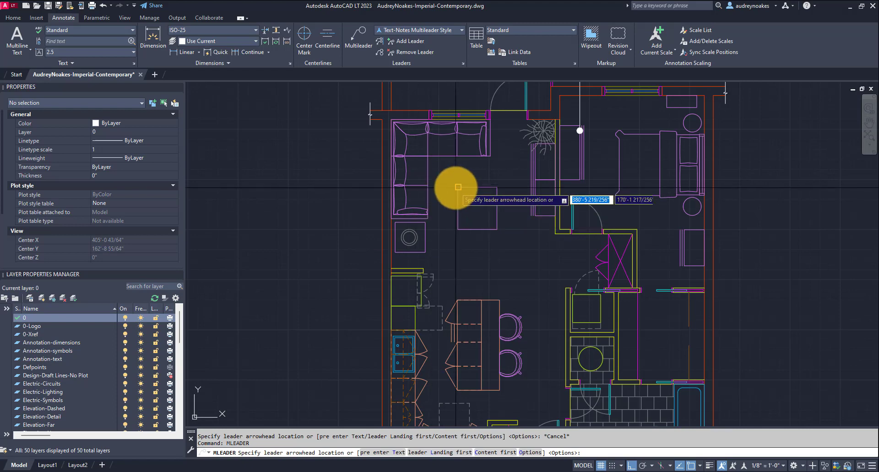
{"action": "left_click", "coordinate": [458, 187]}
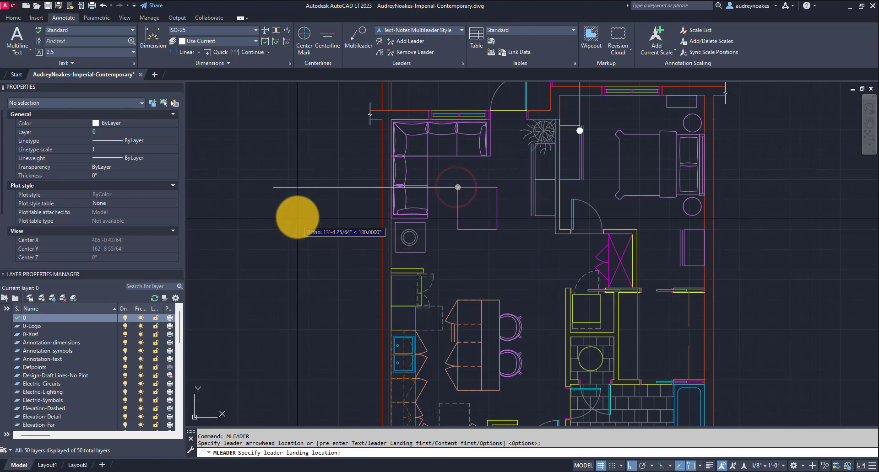
{"action": "scroll", "coordinate": [305, 218], "scroll_direction": "down", "scroll_amount": 4}
{"action": "middle_click_drag", "start_coordinate": [305, 218], "coordinate": [327, 220]}
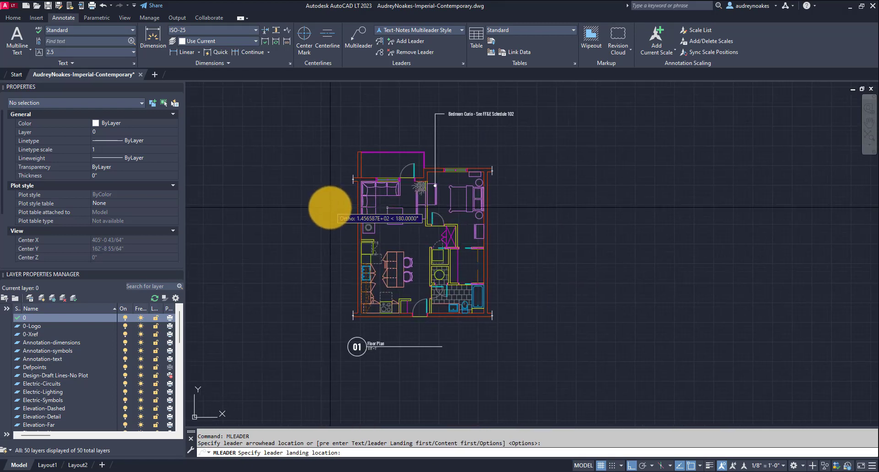
{"action": "left_click", "coordinate": [330, 208]}
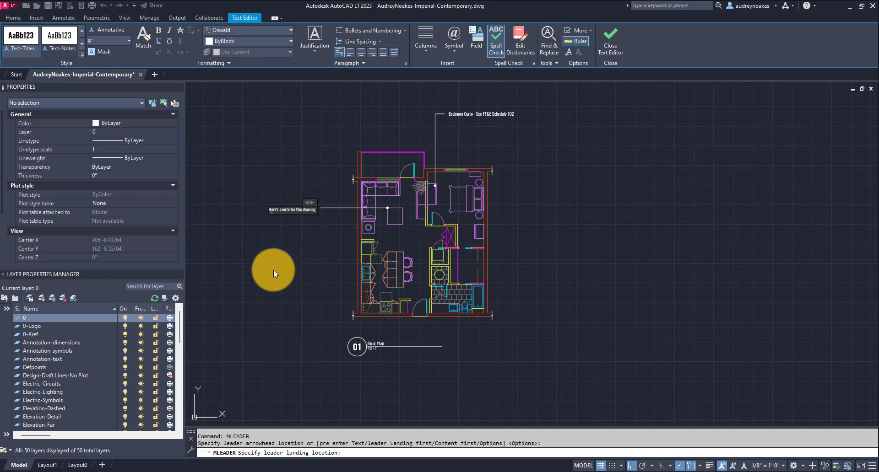
{"action": "left_click", "coordinate": [280, 270]}
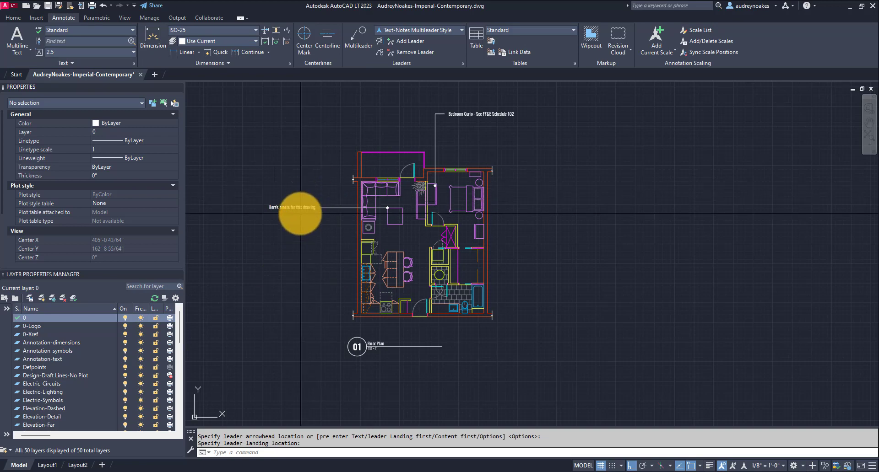
Step: Stretch the note's landing grip up and left, trying several positions
{"action": "left_click", "coordinate": [303, 208]}
{"action": "left_click", "coordinate": [317, 206]}
{"action": "left_click", "coordinate": [308, 147]}
{"action": "left_click", "coordinate": [316, 149]}
{"action": "left_click", "coordinate": [252, 184]}
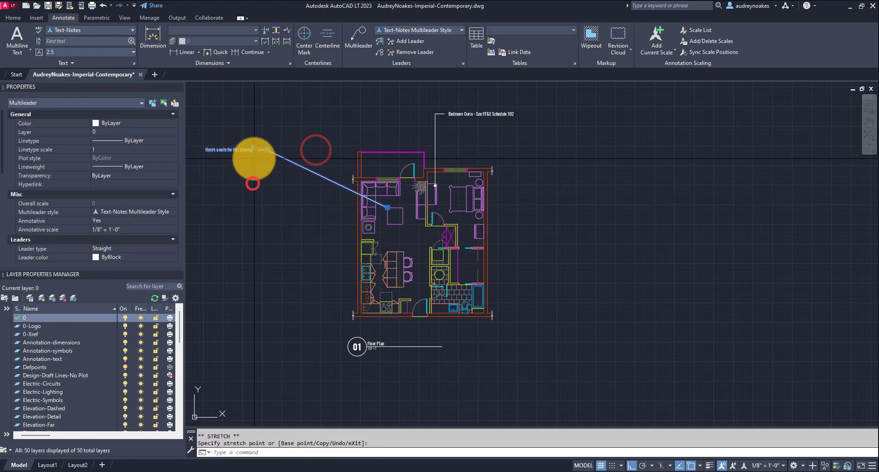
{"action": "left_click", "coordinate": [262, 149]}
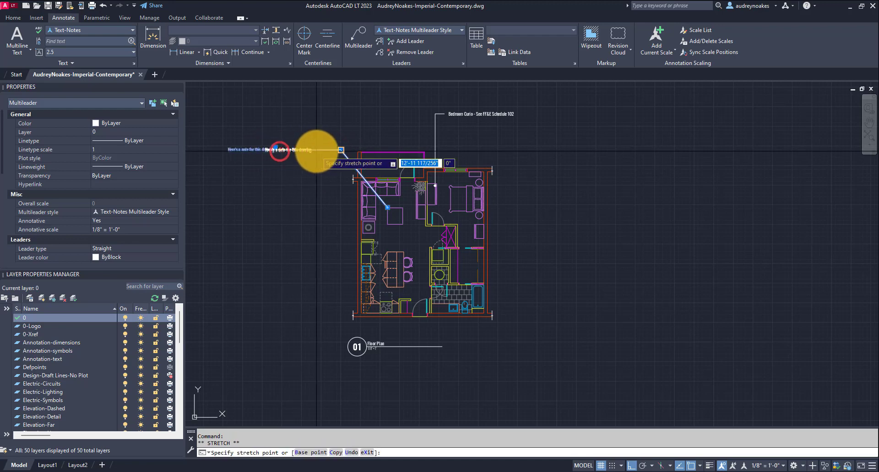
{"action": "left_click", "coordinate": [277, 150]}
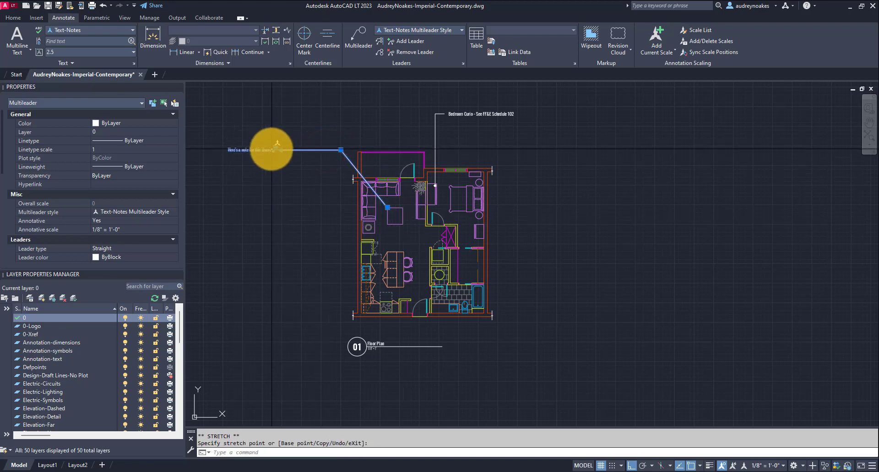
Step: Settle the landing near the plan's top-left corner, deselect, and recentre the view
{"action": "left_click", "coordinate": [341, 149]}
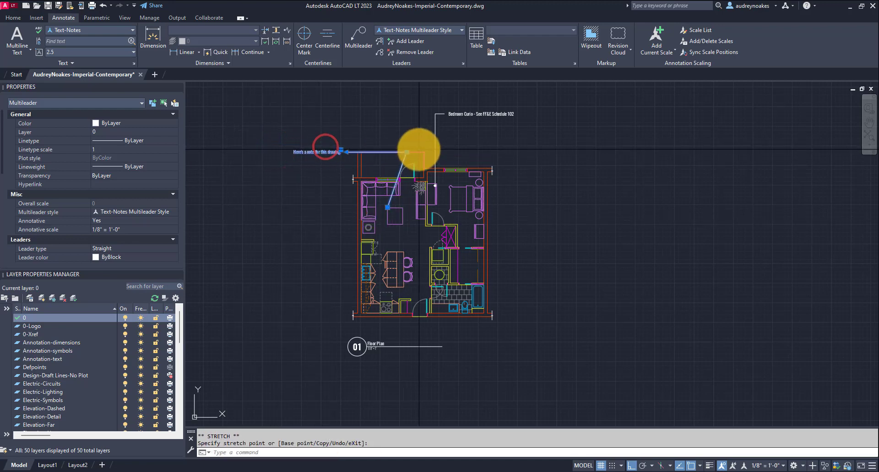
{"action": "left_click", "coordinate": [405, 151]}
{"action": "scroll", "coordinate": [352, 142], "scroll_direction": "up", "scroll_amount": 5}
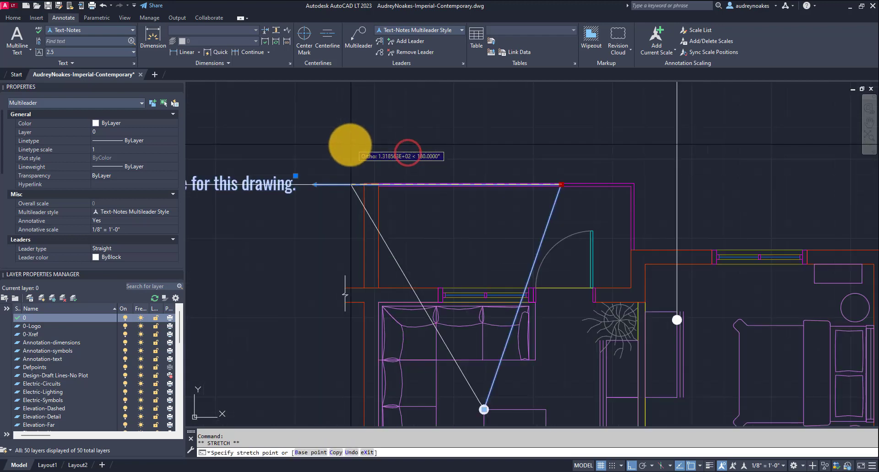
{"action": "left_click", "coordinate": [344, 185]}
{"action": "scroll", "coordinate": [343, 183], "scroll_direction": "down", "scroll_amount": 7}
{"action": "scroll", "coordinate": [310, 190], "scroll_direction": "up", "scroll_amount": 3}
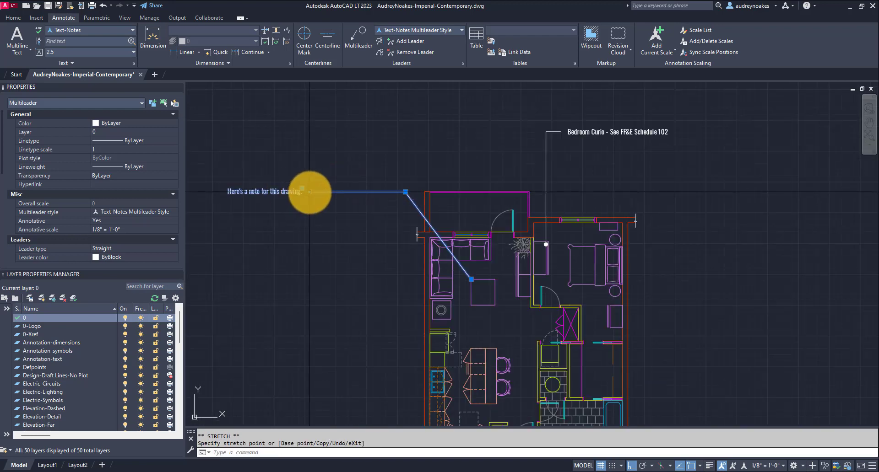
{"action": "left_click", "coordinate": [310, 191]}
{"action": "left_click", "coordinate": [389, 209]}
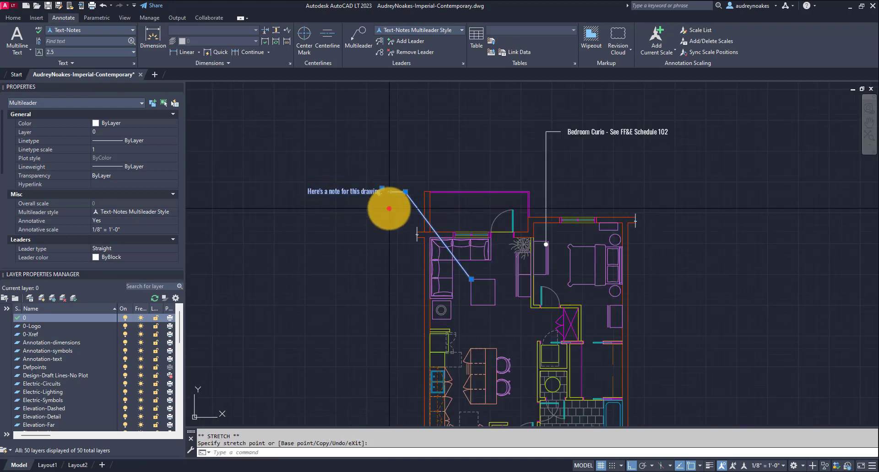
{"action": "scroll", "coordinate": [366, 235], "scroll_direction": "down", "scroll_amount": 2}
{"action": "key", "text": "Escape"}
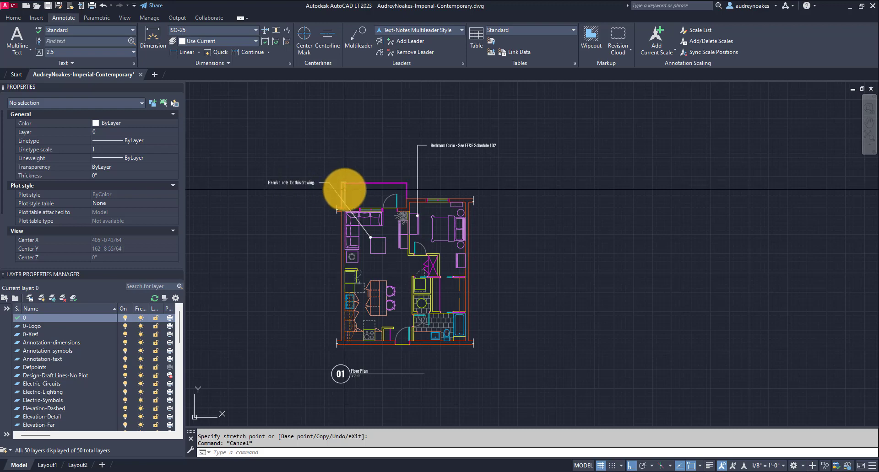
{"action": "middle_click_drag", "start_coordinate": [297, 201], "coordinate": [257, 194]}
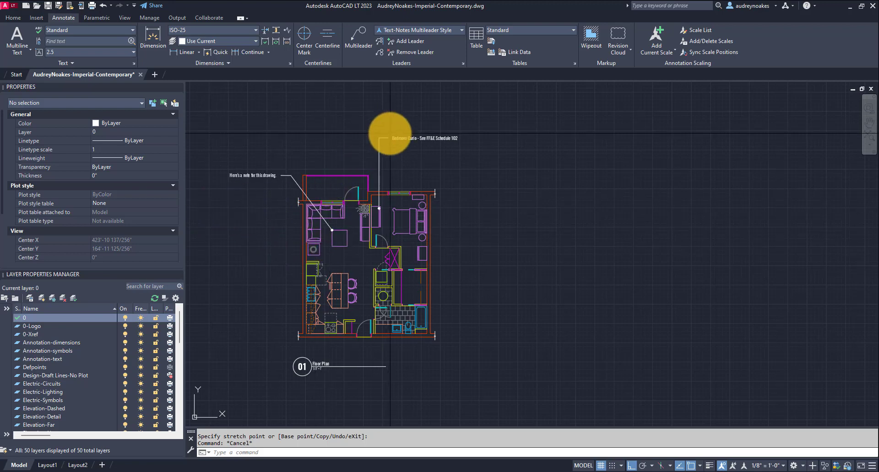
Step: Add a second leader to the note, pointing near the sofa
{"action": "left_click", "coordinate": [291, 178]}
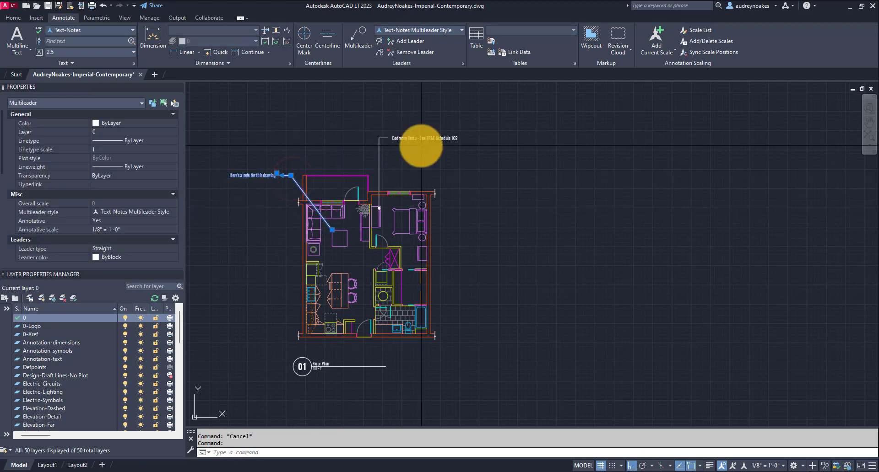
{"action": "left_click", "coordinate": [403, 40]}
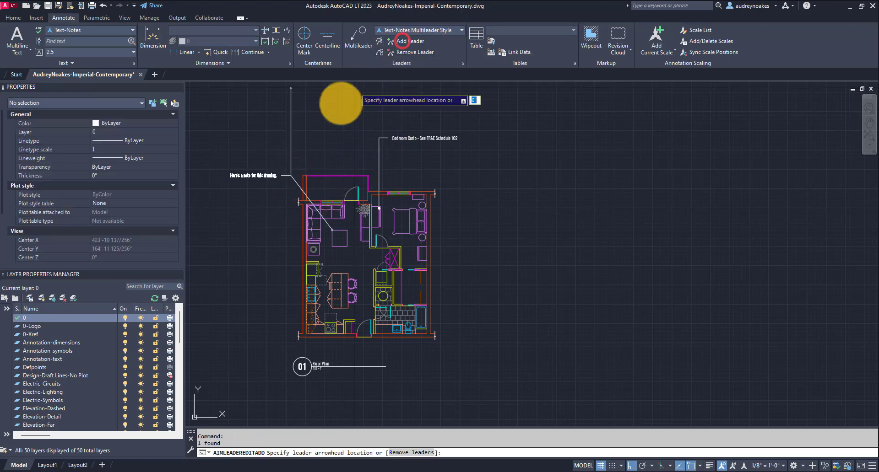
{"action": "scroll", "coordinate": [316, 248], "scroll_direction": "up", "scroll_amount": 4}
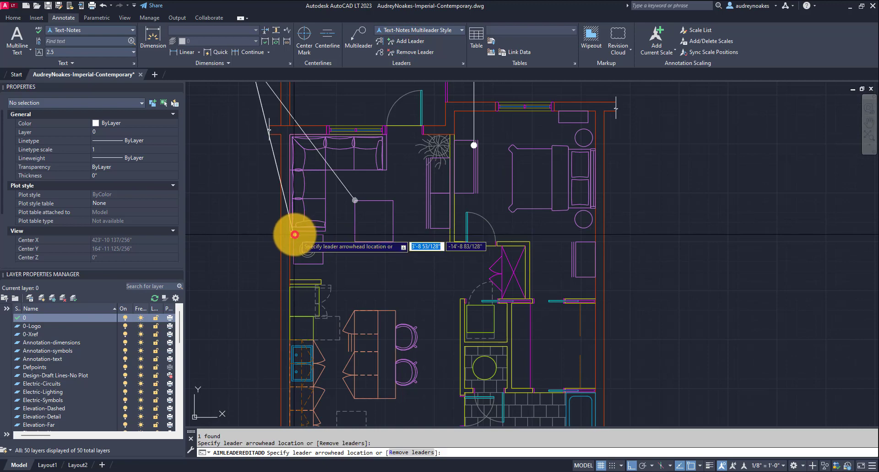
{"action": "left_click", "coordinate": [294, 235]}
{"action": "scroll", "coordinate": [325, 249], "scroll_direction": "down", "scroll_amount": 2}
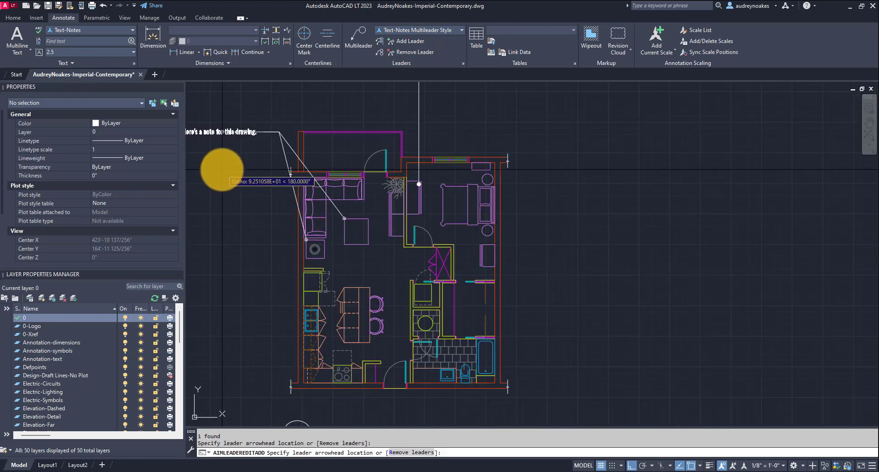
{"action": "key", "text": "Return"}
{"action": "scroll", "coordinate": [282, 232], "scroll_direction": "down", "scroll_amount": 2}
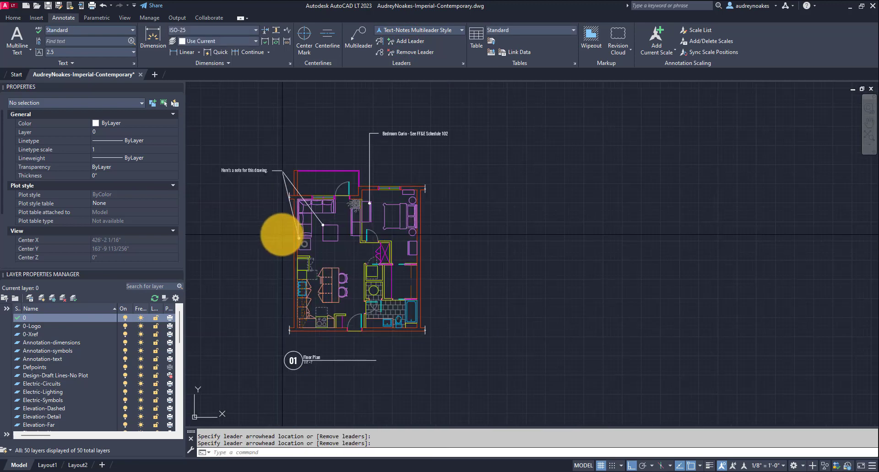
Step: Move the note text higher, beside the plan's upper left
{"action": "left_click", "coordinate": [273, 176]}
{"action": "left_click", "coordinate": [263, 176]}
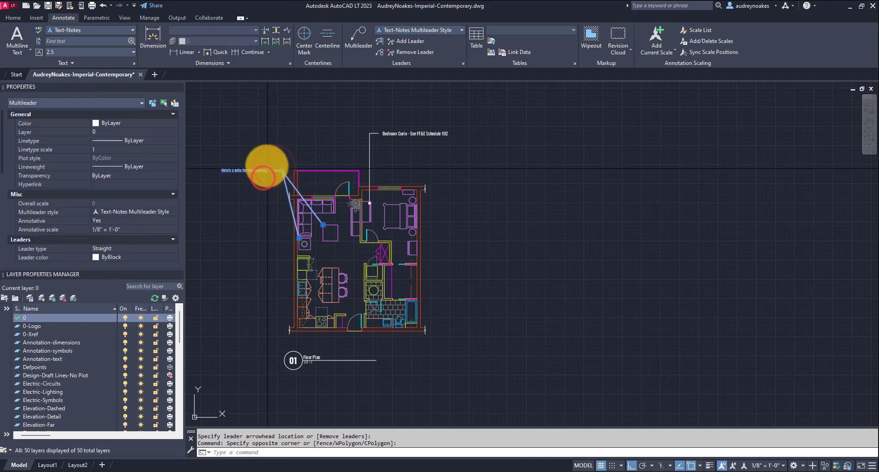
{"action": "left_click", "coordinate": [268, 169]}
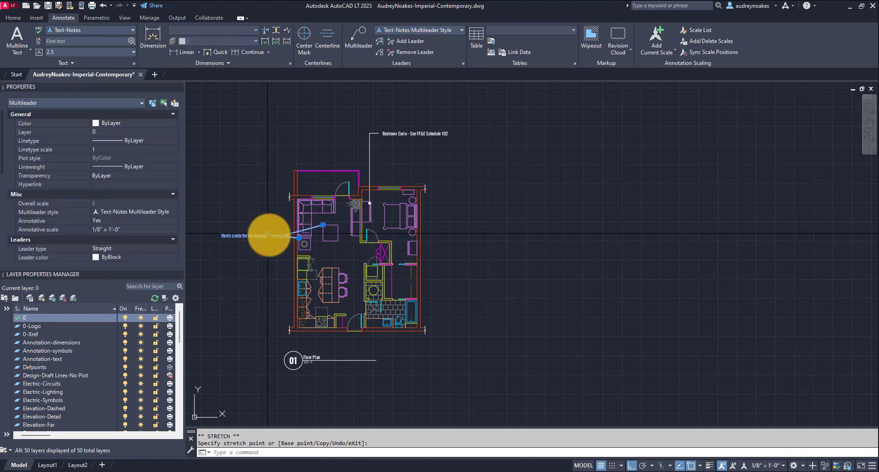
{"action": "left_click", "coordinate": [269, 183]}
{"action": "key", "text": "Escape"}
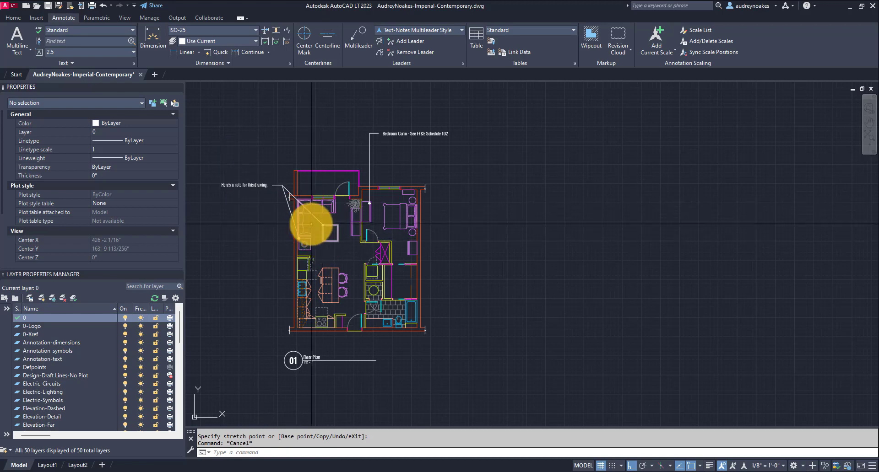
{"action": "mouse_move", "coordinate": [329, 257]}
{"action": "middle_mouse_down"}
{"action": "mouse_move", "coordinate": [274, 270]}
{"action": "mouse_move", "coordinate": [345, 280]}
{"action": "mouse_move", "coordinate": [338, 280]}
{"action": "middle_mouse_up"}
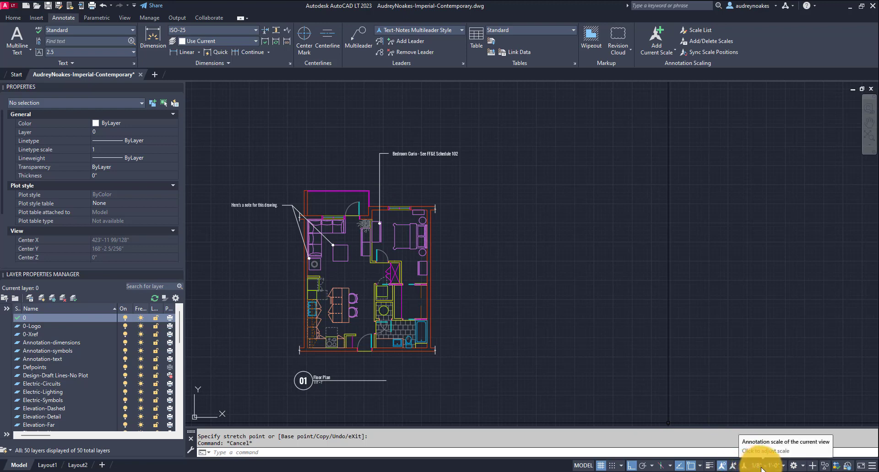
{"action": "left_click", "coordinate": [442, 192]}
{"action": "middle_click_drag", "start_coordinate": [401, 166], "coordinate": [412, 170]}
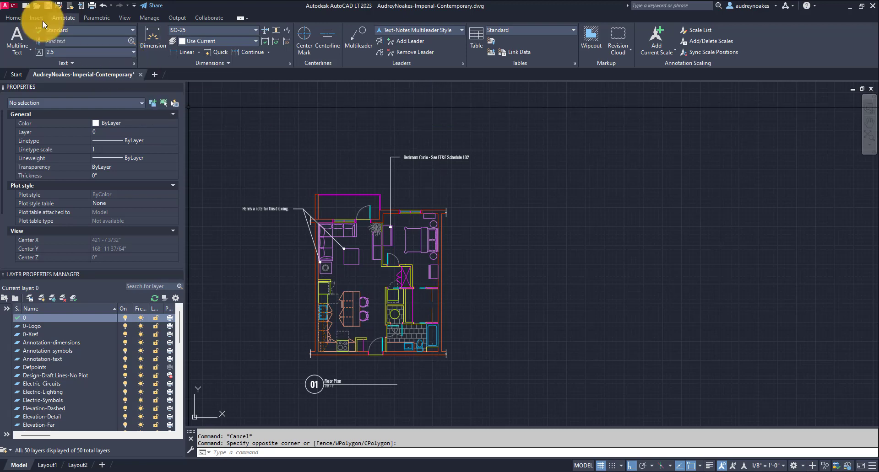
Step: In Text Style, copy Annotative into a new style named 'New Style' and select it
{"action": "left_click", "coordinate": [135, 62]}
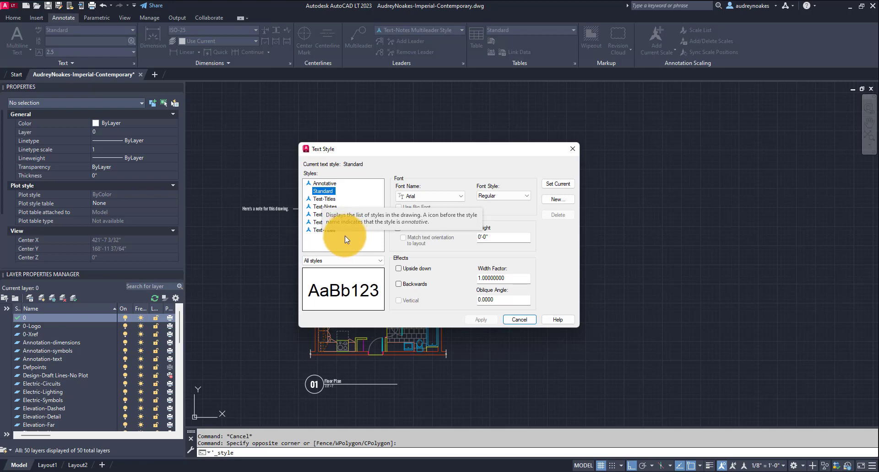
{"action": "left_click", "coordinate": [322, 185]}
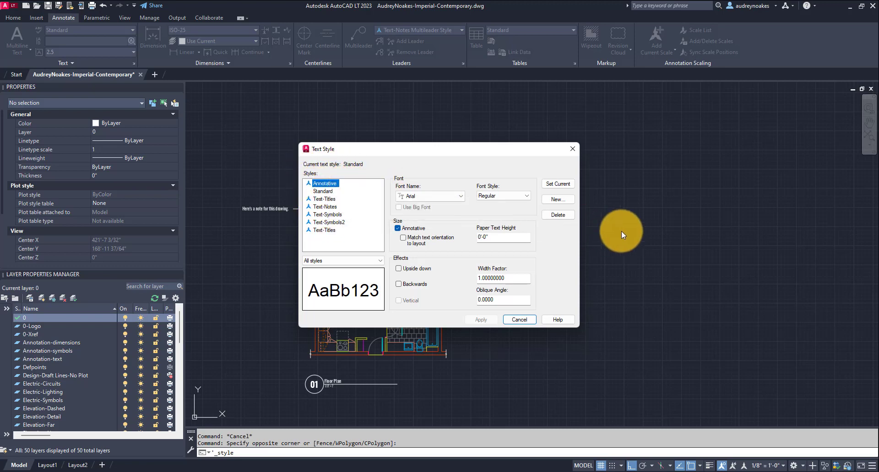
{"action": "left_click", "coordinate": [556, 200]}
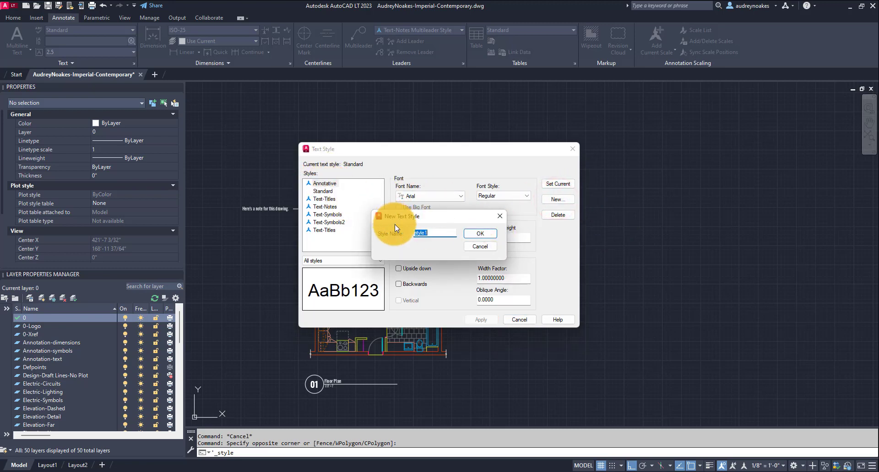
{"action": "type", "text": "New Style"}
{"action": "key", "text": "Return"}
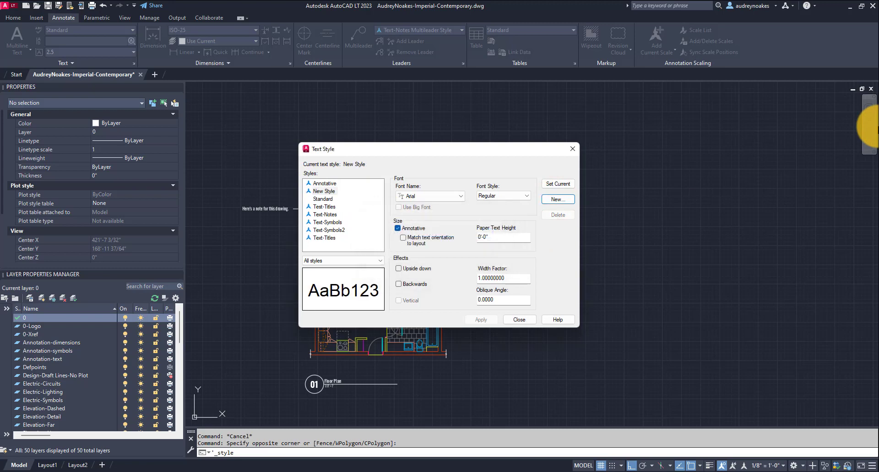
{"action": "left_click", "coordinate": [321, 191]}
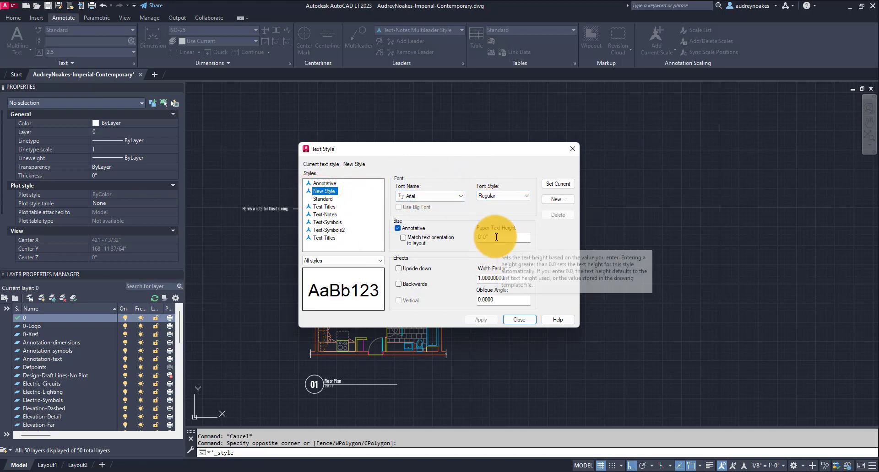
Step: Set New Style's font to Courier Prime
{"action": "left_click", "coordinate": [452, 196]}
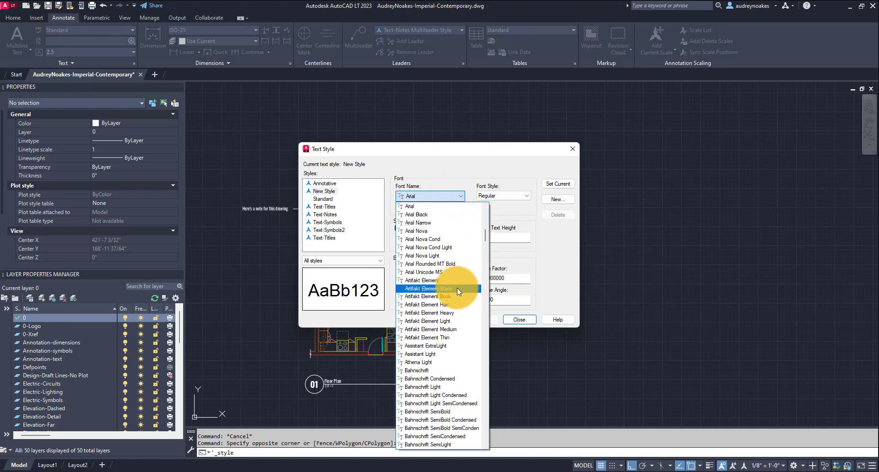
{"action": "scroll", "coordinate": [458, 287], "scroll_direction": "down", "scroll_amount": 3}
{"action": "scroll", "coordinate": [467, 287], "scroll_direction": "down", "scroll_amount": 9}
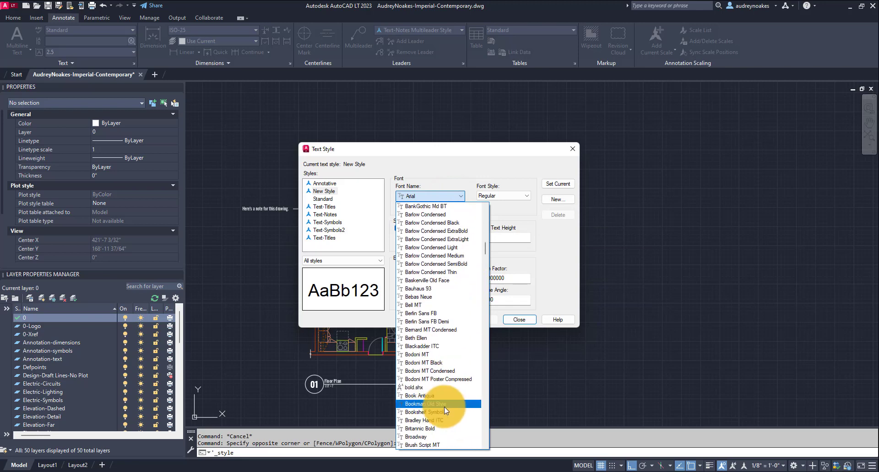
{"action": "scroll", "coordinate": [444, 389], "scroll_direction": "down", "scroll_amount": 8}
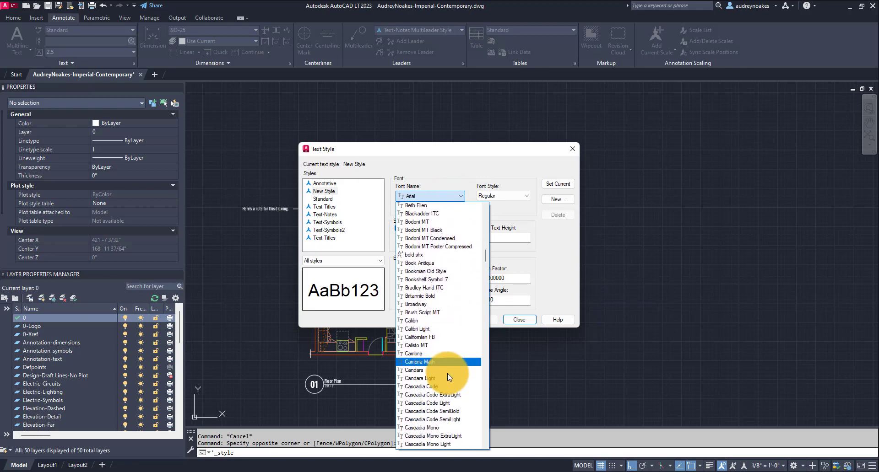
{"action": "scroll", "coordinate": [447, 375], "scroll_direction": "down", "scroll_amount": 6}
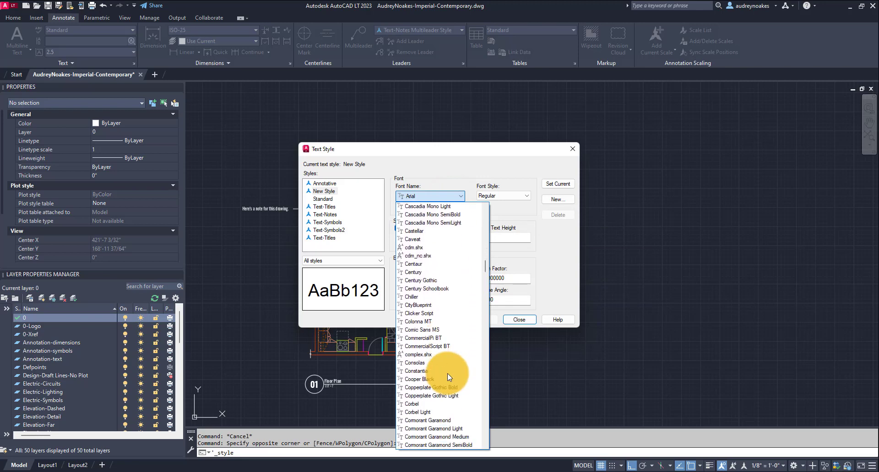
{"action": "scroll", "coordinate": [456, 368], "scroll_direction": "down", "scroll_amount": 2}
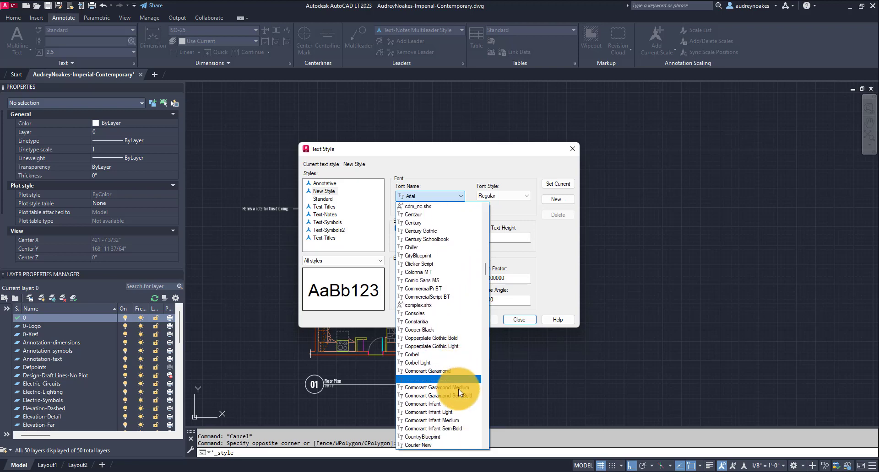
{"action": "scroll", "coordinate": [446, 390], "scroll_direction": "down", "scroll_amount": 2}
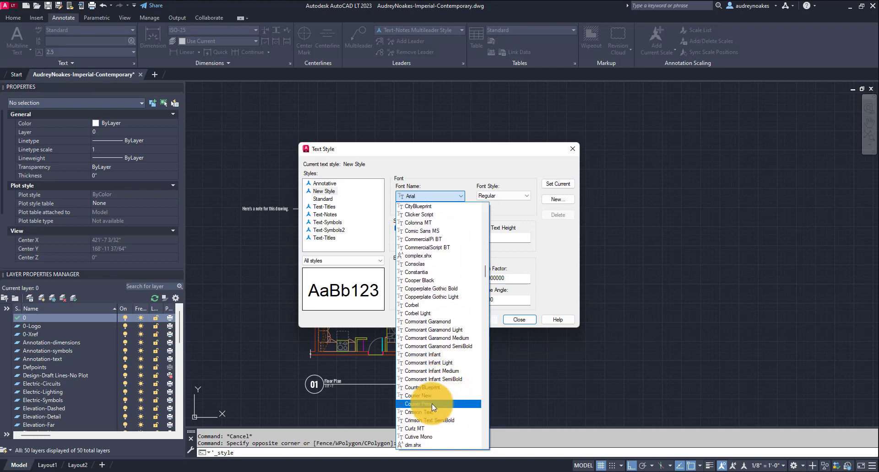
{"action": "left_click", "coordinate": [442, 404]}
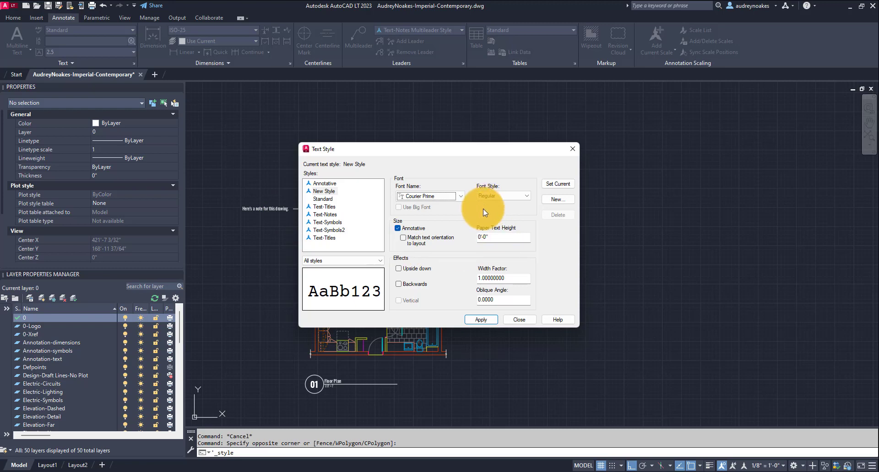
Step: Set the paper text height to 5/8" and apply the text style changes
{"action": "left_click", "coordinate": [485, 237]}
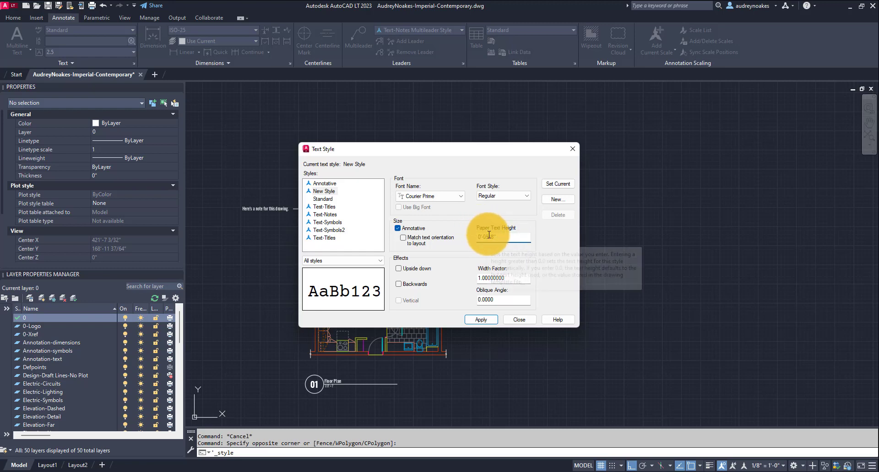
{"action": "left_click_drag", "start_coordinate": [486, 237], "coordinate": [504, 236]}
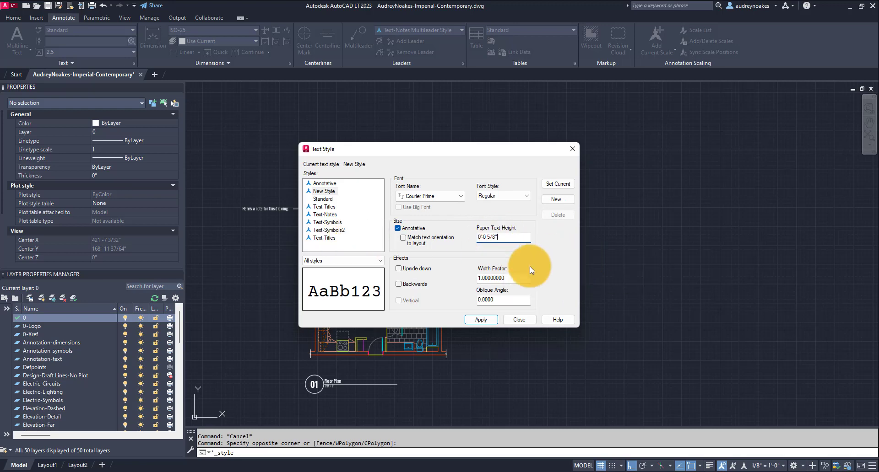
{"action": "left_click", "coordinate": [488, 320]}
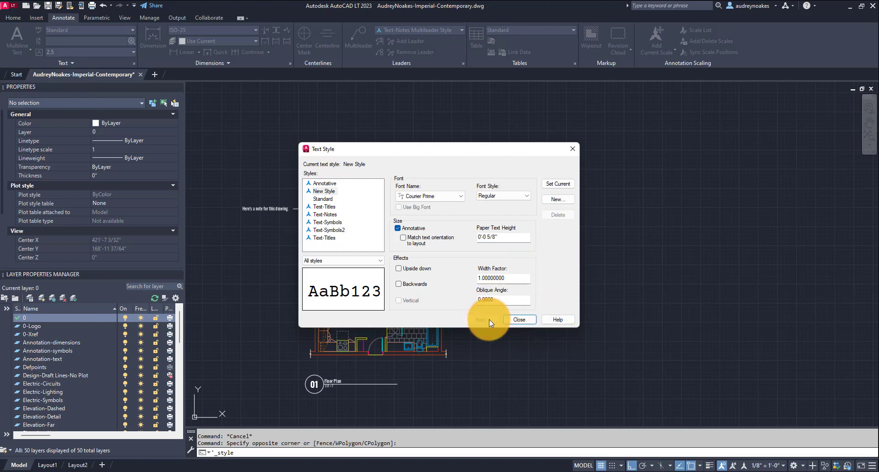
{"action": "left_click", "coordinate": [525, 319]}
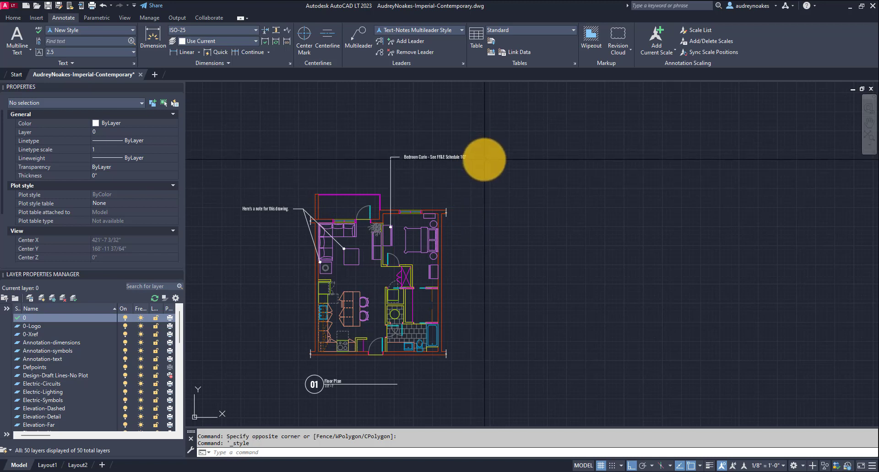
Step: Create 'New MLeader Style' from Annotative in the Multileader Style Manager
{"action": "left_click", "coordinate": [463, 64]}
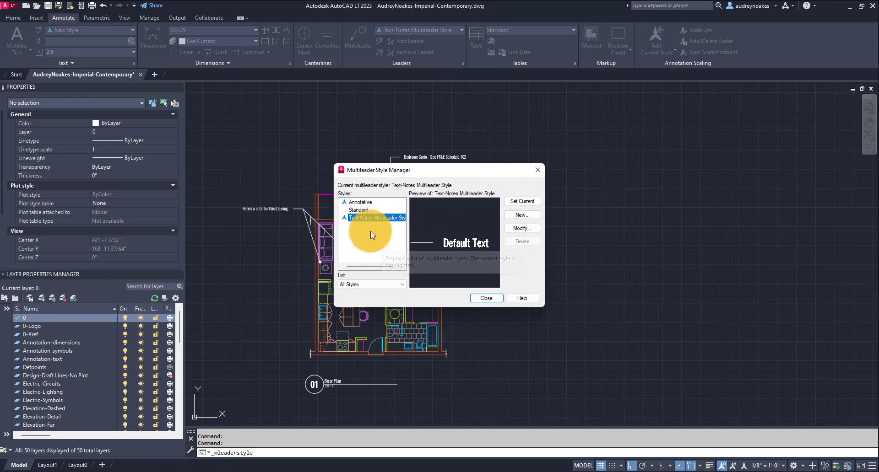
{"action": "left_click", "coordinate": [361, 202]}
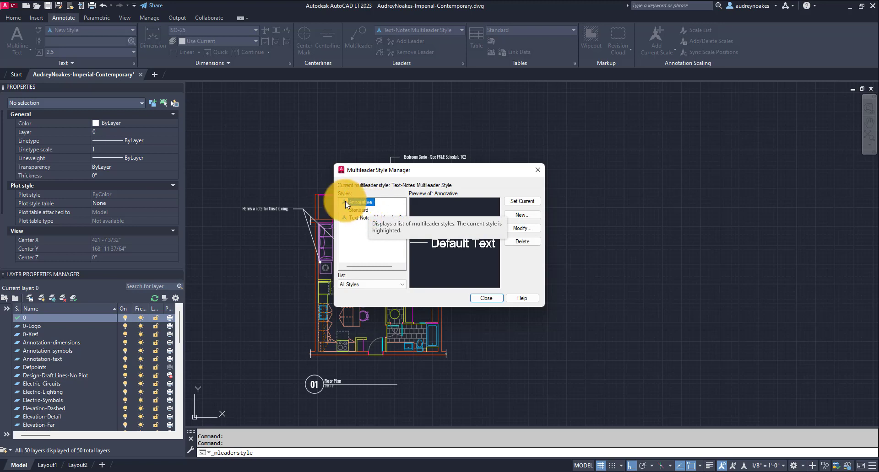
{"action": "left_click", "coordinate": [518, 213]}
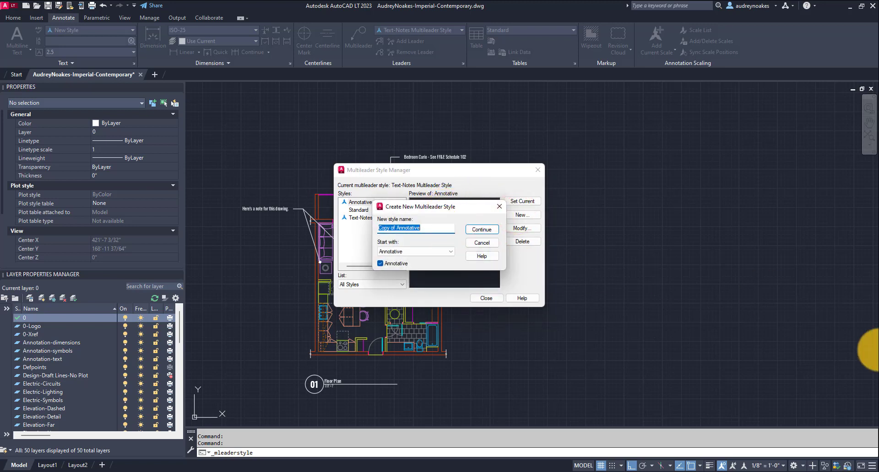
{"action": "type", "text": "New MLeader Style"}
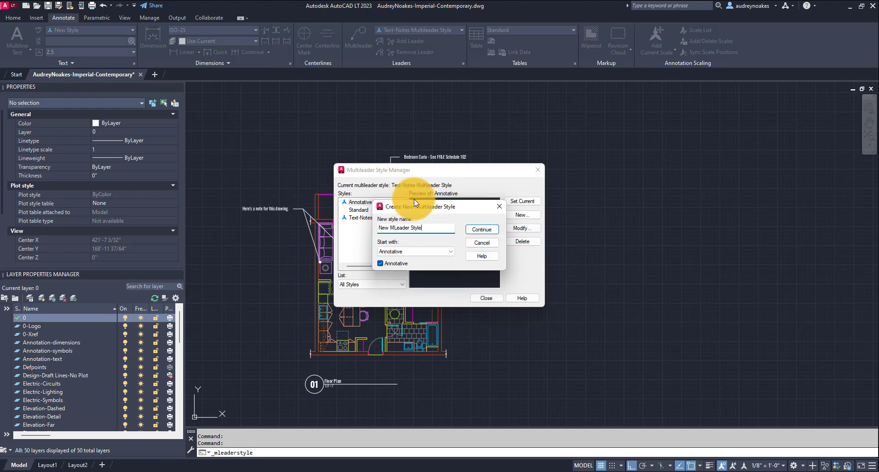
{"action": "left_click", "coordinate": [482, 228]}
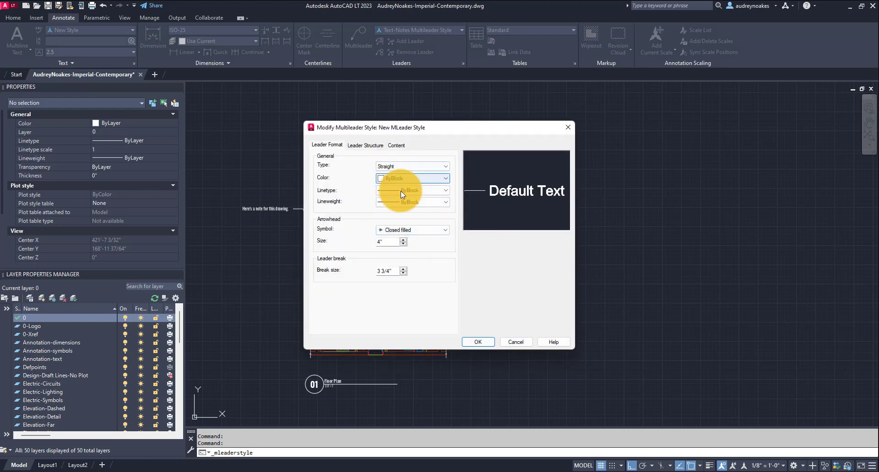
{"action": "left_click", "coordinate": [395, 145]}
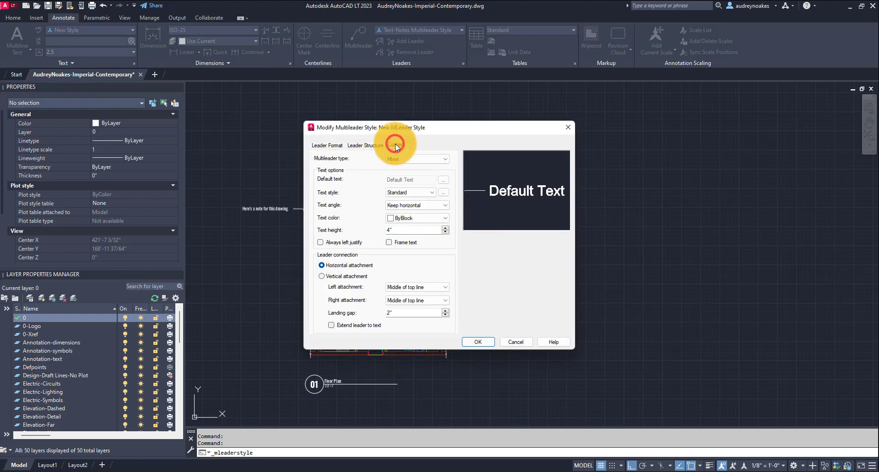
{"action": "left_click", "coordinate": [366, 146]}
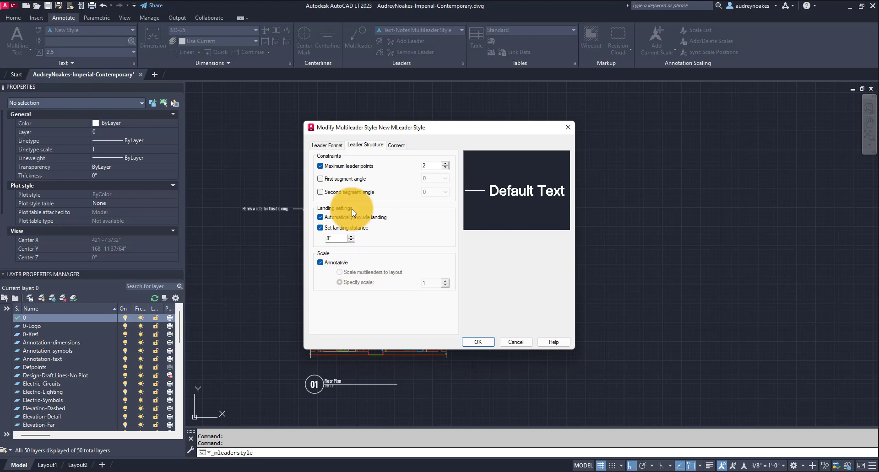
{"action": "left_click", "coordinate": [328, 145]}
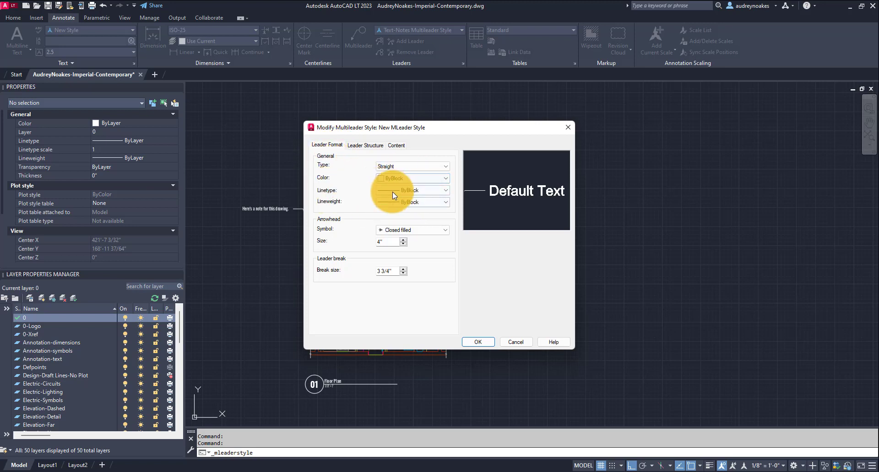
Step: Set the leader type to Spline
{"action": "left_click", "coordinate": [398, 166]}
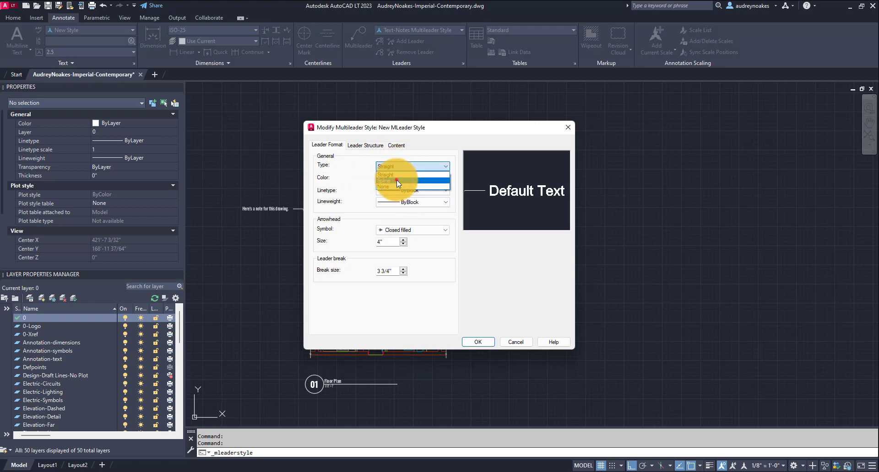
{"action": "left_click", "coordinate": [396, 180]}
{"action": "left_click", "coordinate": [411, 165]}
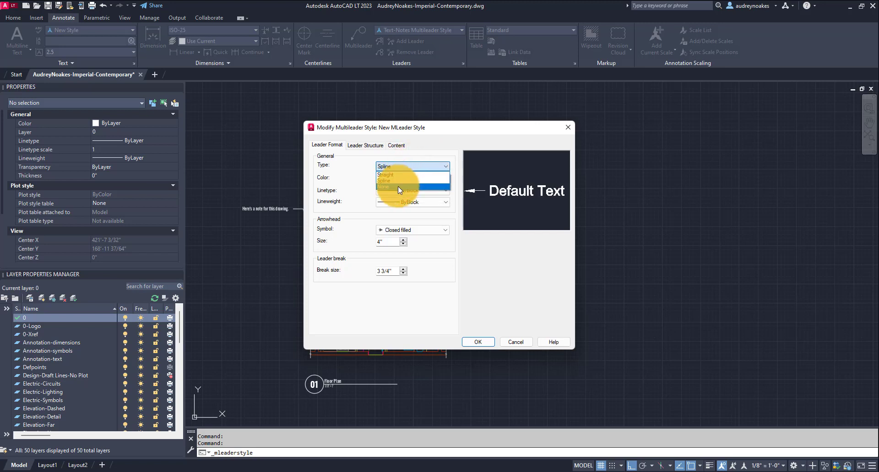
{"action": "left_click", "coordinate": [406, 156]}
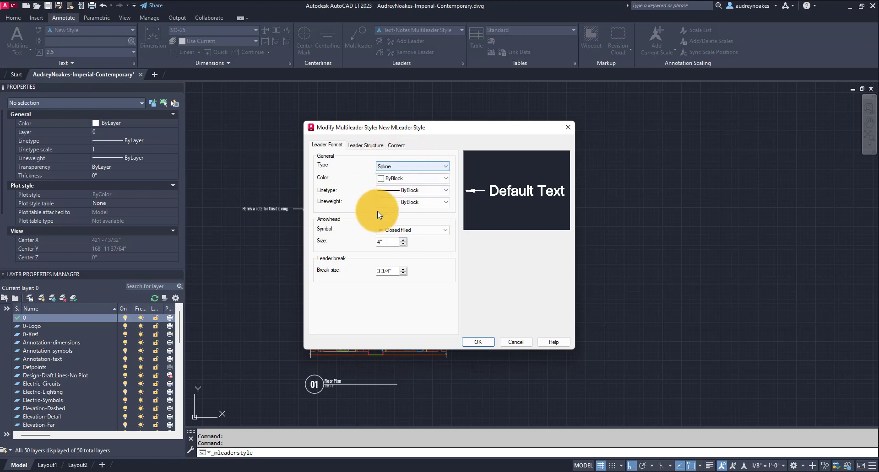
Step: Use Right angle arrowheads at 1/4" with a .25 break size
{"action": "left_click", "coordinate": [403, 230]}
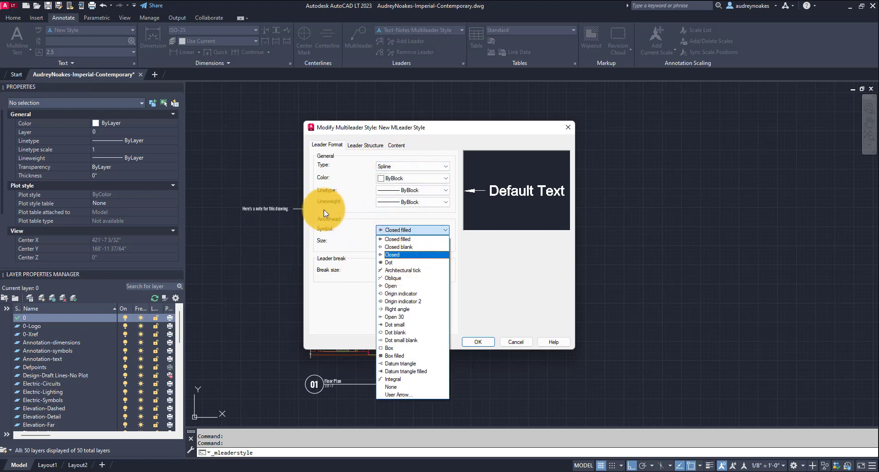
{"action": "left_click", "coordinate": [413, 310]}
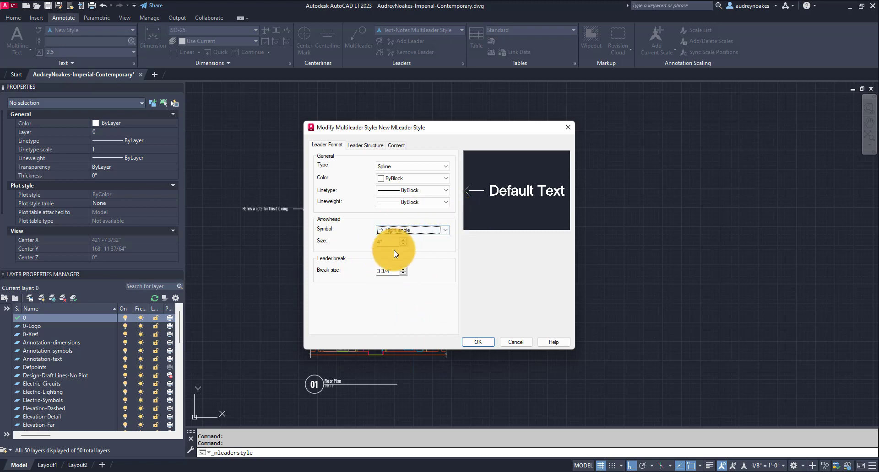
{"action": "left_click", "coordinate": [384, 241]}
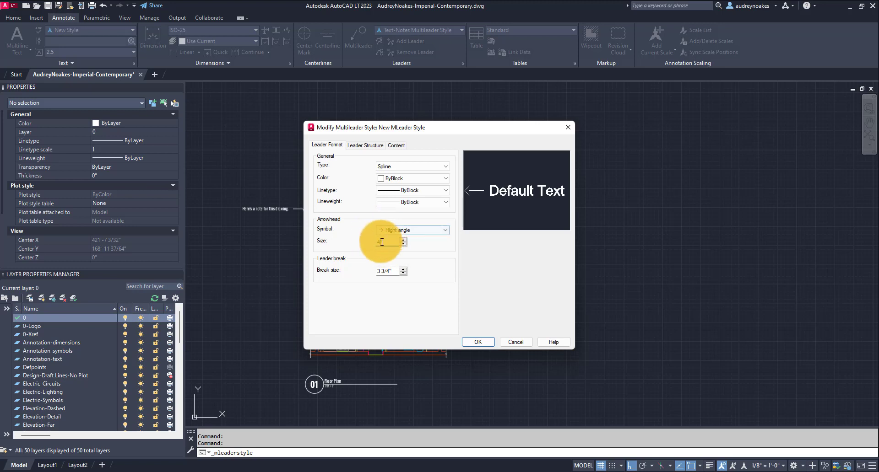
{"action": "left_click", "coordinate": [380, 242]}
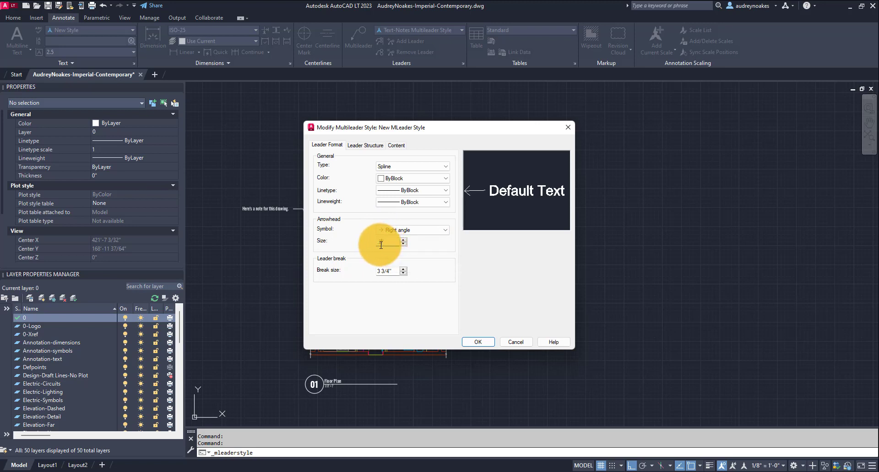
{"action": "left_click", "coordinate": [394, 246]}
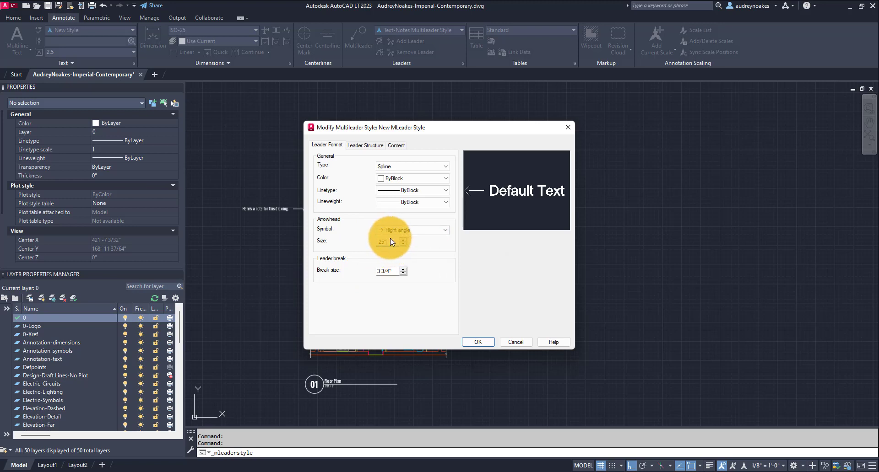
{"action": "left_click", "coordinate": [383, 272]}
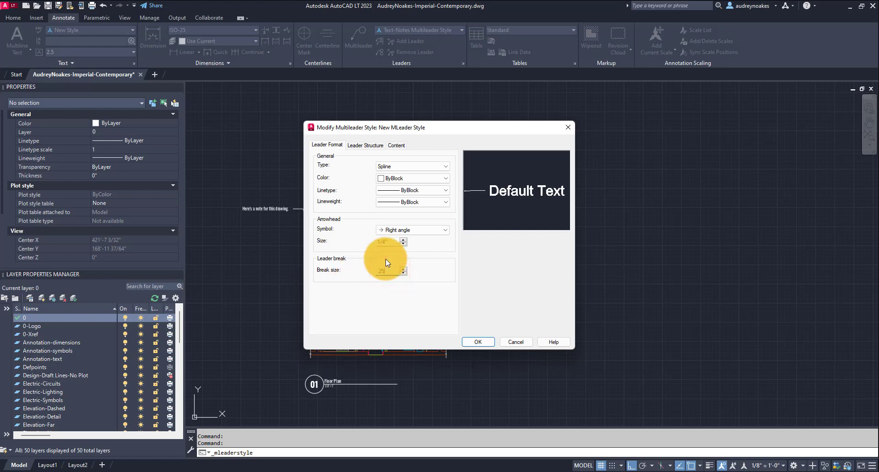
{"action": "type", "text": ".25"}
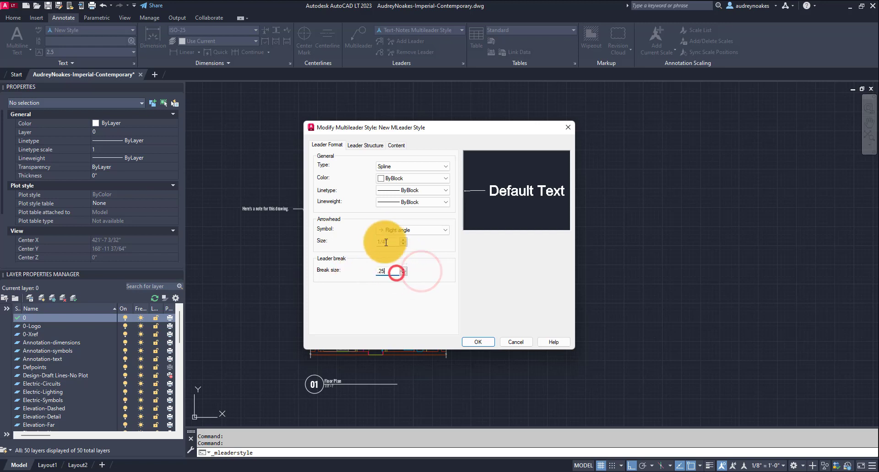
{"action": "left_click", "coordinate": [390, 242]}
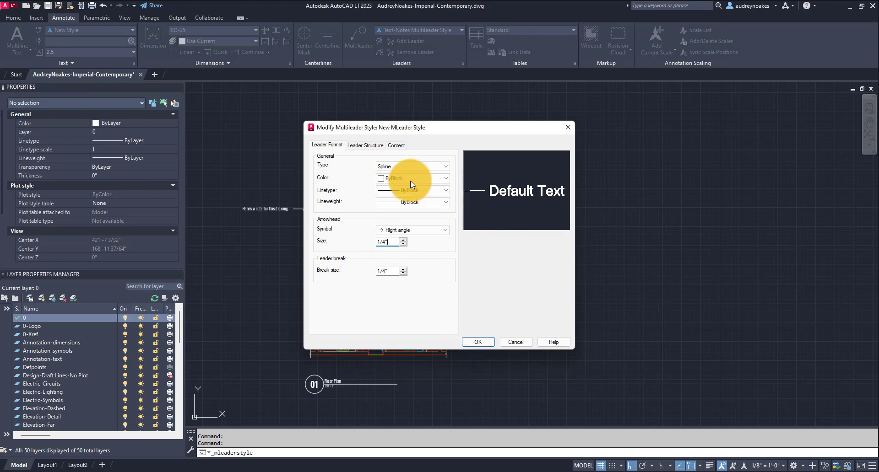
{"action": "left_click", "coordinate": [369, 145]}
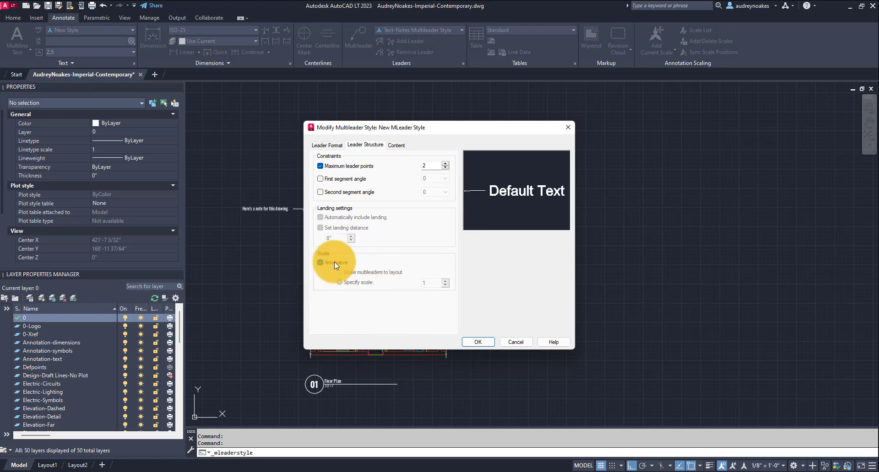
Step: Switch from Leader Structure to the Content settings of New MLeader Style
{"action": "left_click", "coordinate": [395, 145]}
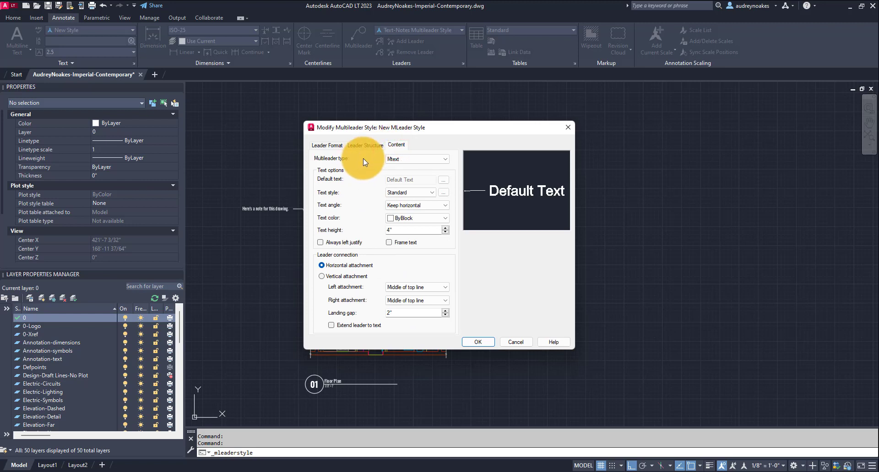
Step: Set the multileader text style to New Style
{"action": "left_click", "coordinate": [417, 192]}
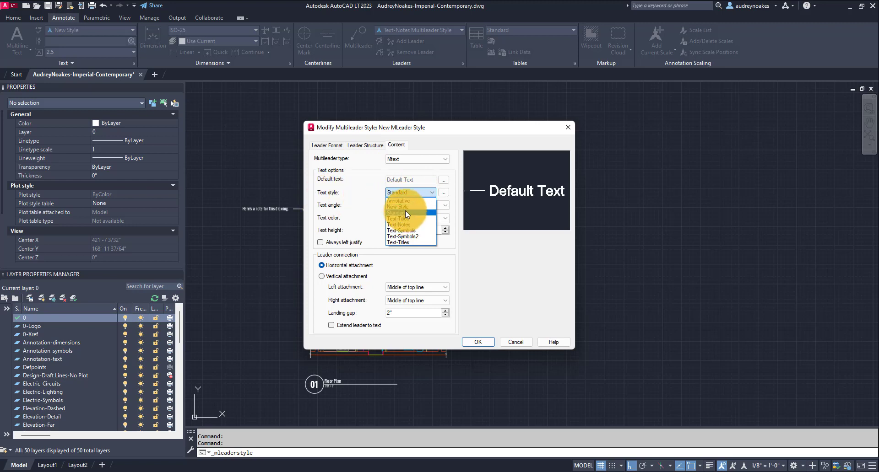
{"action": "left_click", "coordinate": [406, 207]}
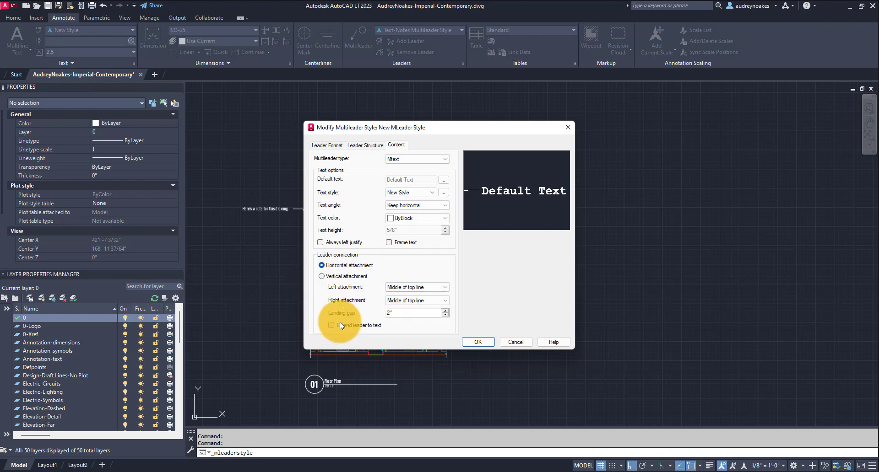
{"action": "left_click", "coordinate": [420, 287]}
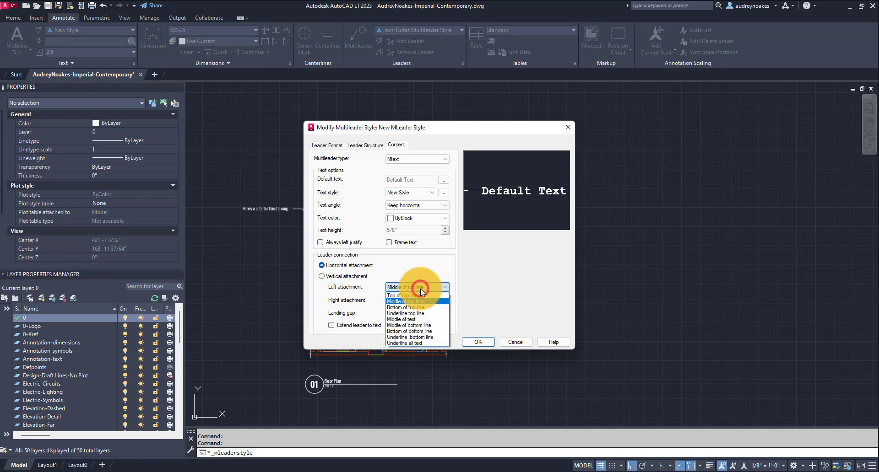
{"action": "left_click", "coordinate": [523, 281]}
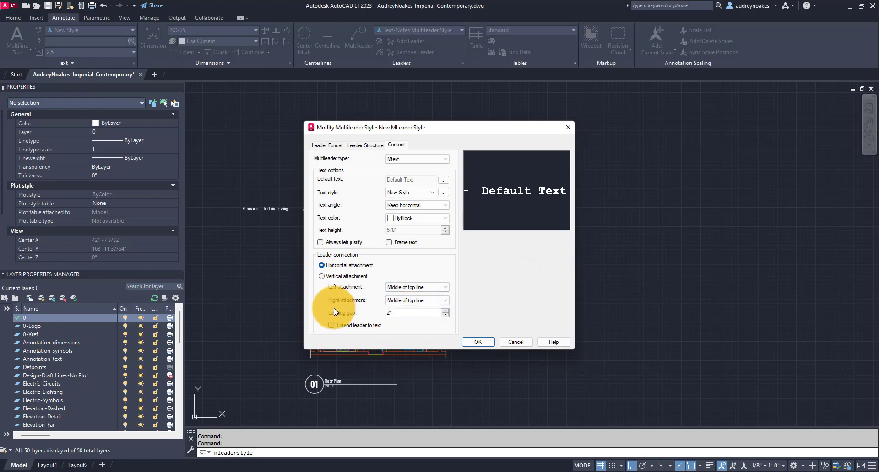
Step: Change the landing gap to .125 (1/8")
{"action": "double_click", "coordinate": [386, 313]}
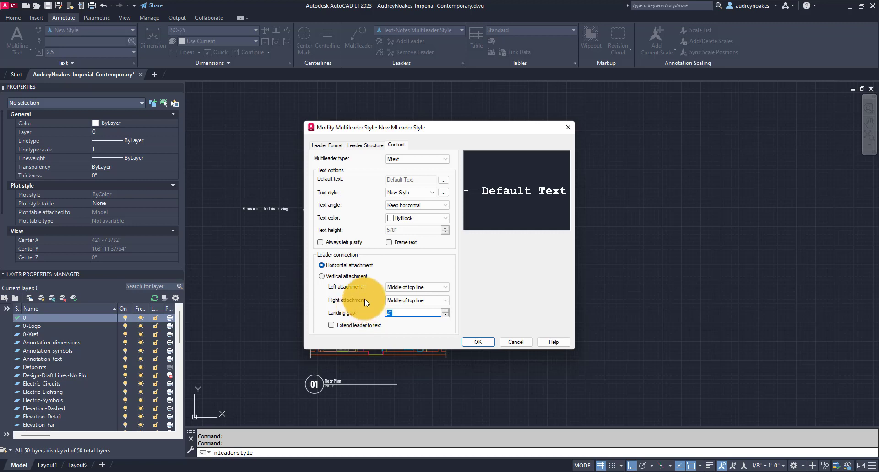
{"action": "type", "text": ".125"}
{"action": "left_click", "coordinate": [554, 311]}
{"action": "left_click", "coordinate": [430, 298]}
{"action": "left_click", "coordinate": [501, 294]}
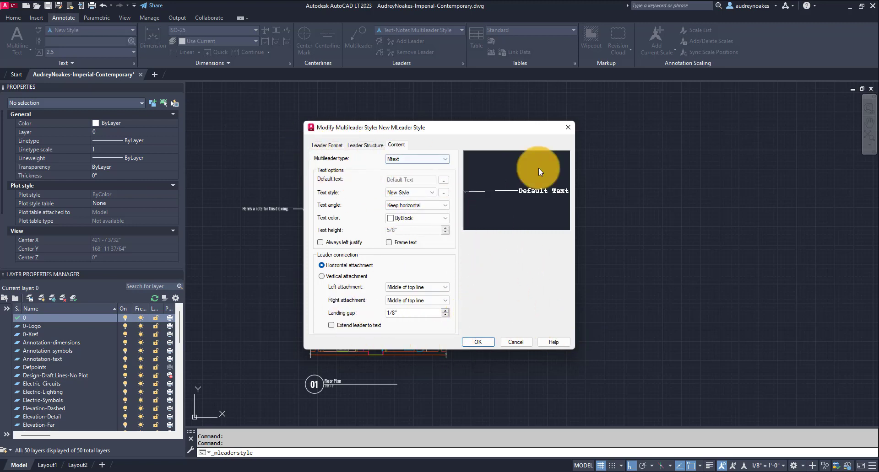
Step: Save the style, then add a spline-leader note 'Here's my note.' right of the plan, Ortho off
{"action": "left_click", "coordinate": [483, 342]}
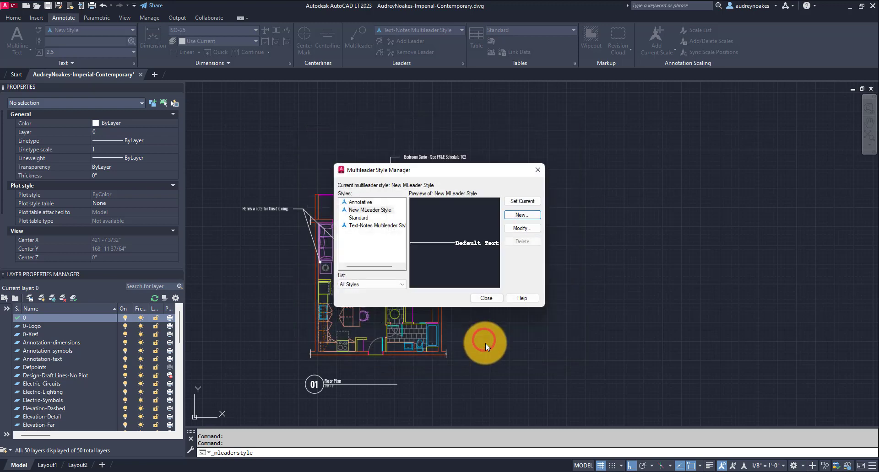
{"action": "left_click", "coordinate": [491, 298]}
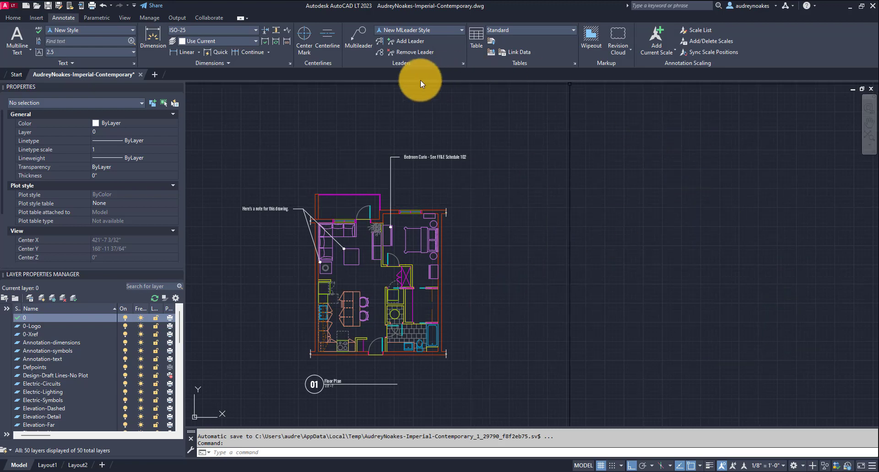
{"action": "left_click", "coordinate": [357, 35]}
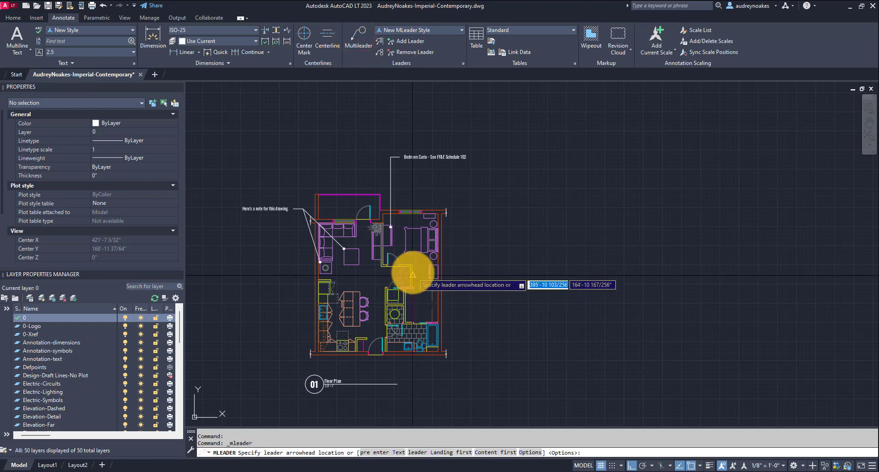
{"action": "left_click", "coordinate": [431, 275]}
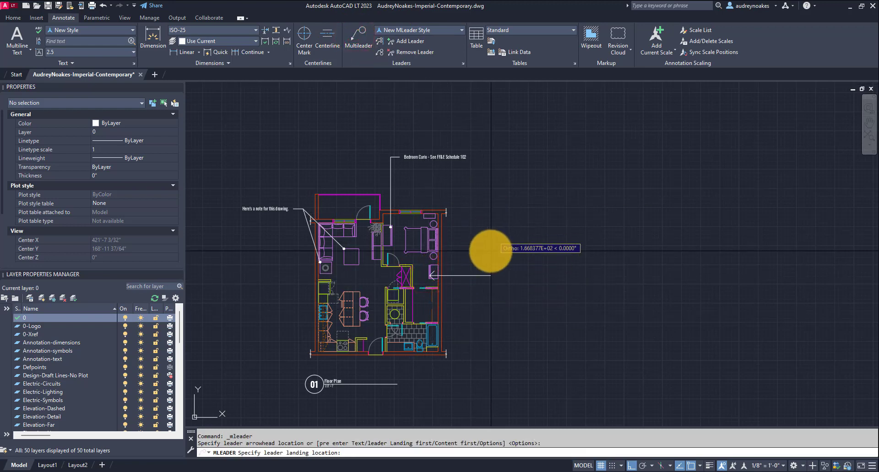
{"action": "left_click", "coordinate": [631, 465]}
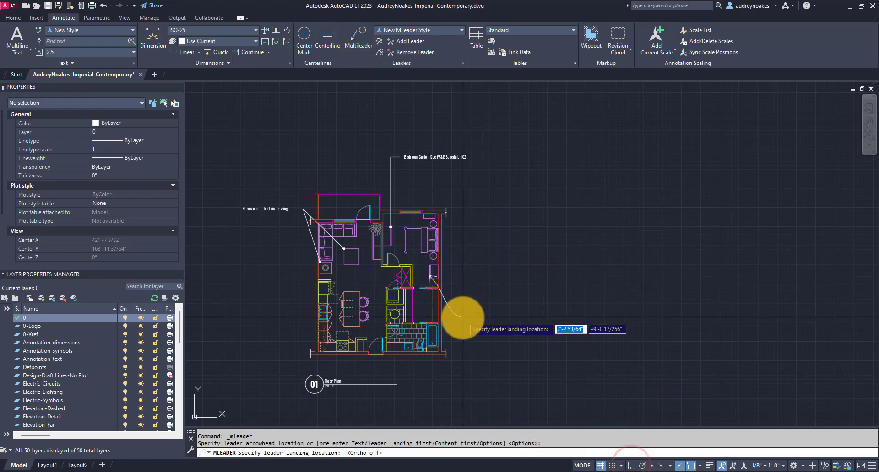
{"action": "left_click", "coordinate": [476, 328]}
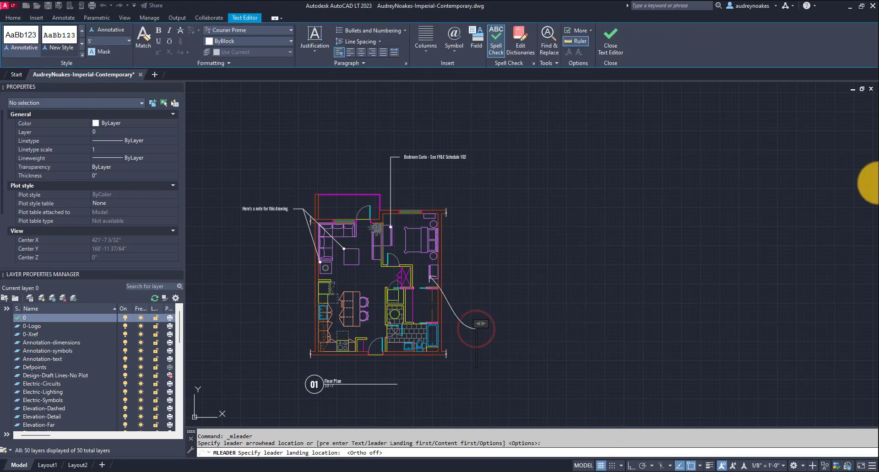
{"action": "type", "text": "Here's m"}
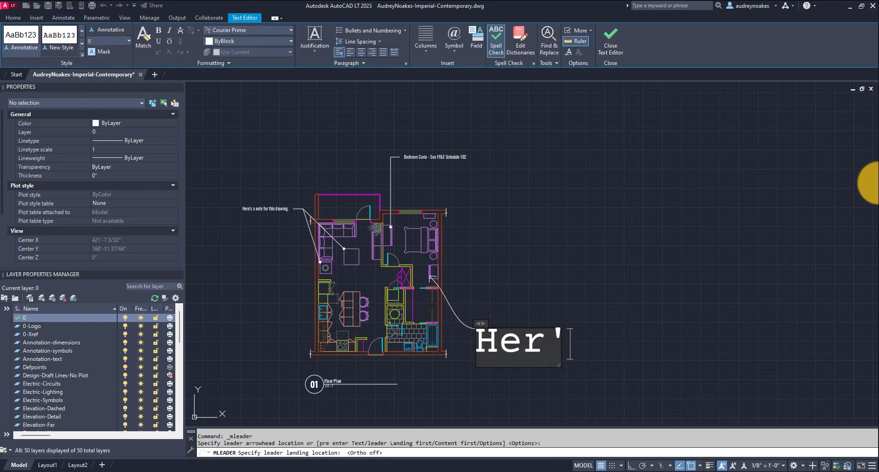
{"action": "type", "text": "y note."}
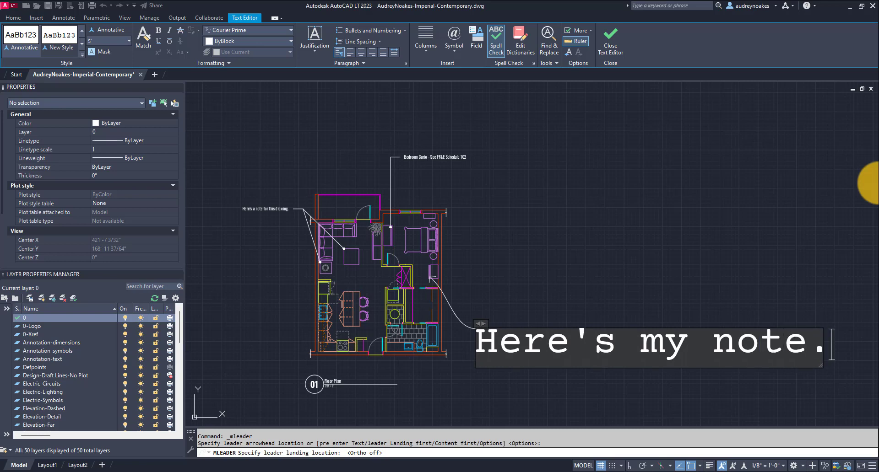
{"action": "left_click", "coordinate": [662, 208]}
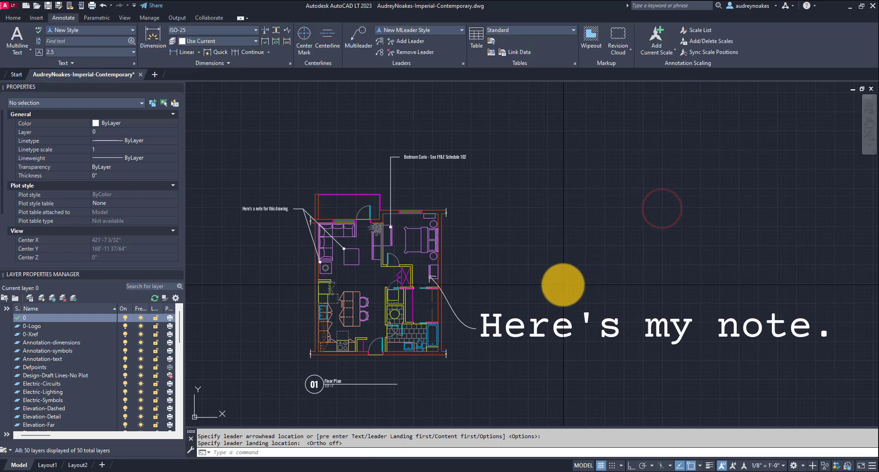
Step: Move the 'Here's my note.' landing to sit up and right of the floor plan
{"action": "mouse_move", "coordinate": [461, 320]}
{"action": "middle_mouse_down"}
{"action": "mouse_move", "coordinate": [373, 275]}
{"action": "mouse_move", "coordinate": [451, 317]}
{"action": "middle_mouse_up"}
{"action": "left_click", "coordinate": [453, 321]}
{"action": "left_click", "coordinate": [454, 320]}
{"action": "middle_click_drag", "start_coordinate": [500, 343], "coordinate": [406, 269]}
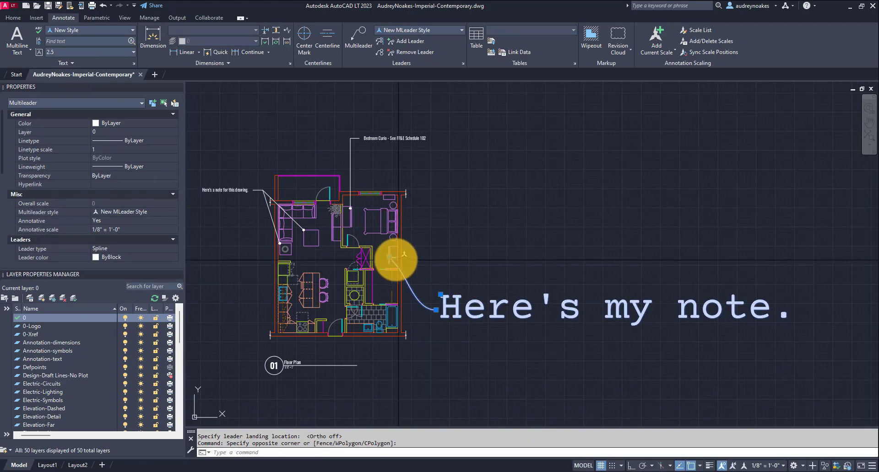
{"action": "left_click", "coordinate": [435, 310]}
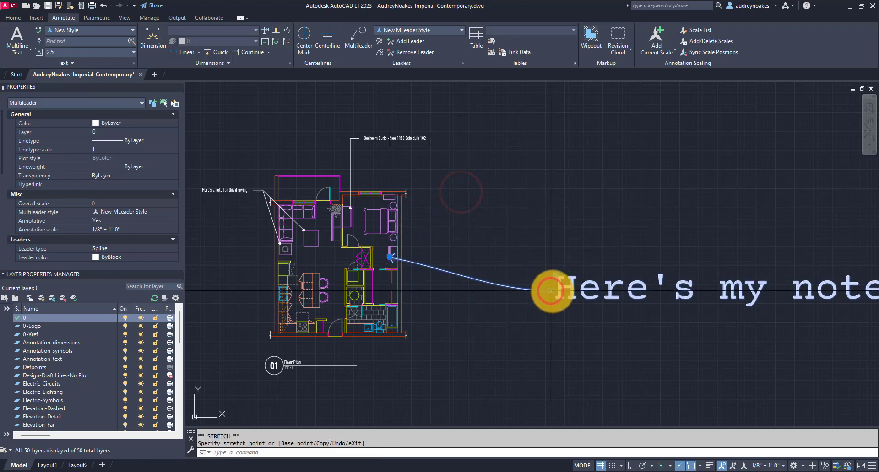
{"action": "left_click", "coordinate": [433, 352]}
{"action": "left_click", "coordinate": [432, 352]}
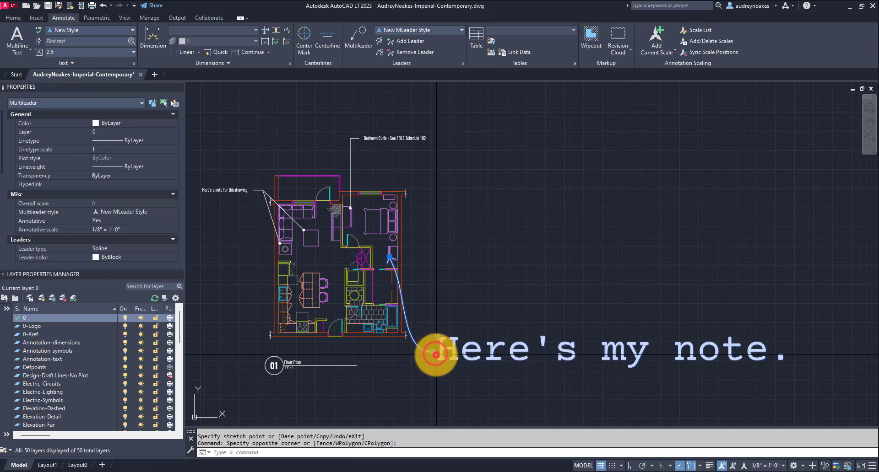
{"action": "left_click", "coordinate": [447, 289]}
{"action": "mouse_move", "coordinate": [447, 289]}
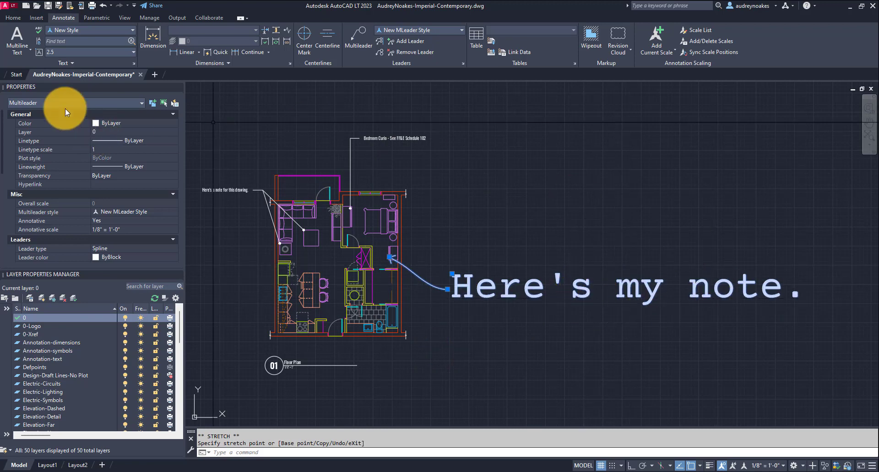
Step: Set the New Style text style's paper text height to 3/4"
{"action": "left_click", "coordinate": [134, 63]}
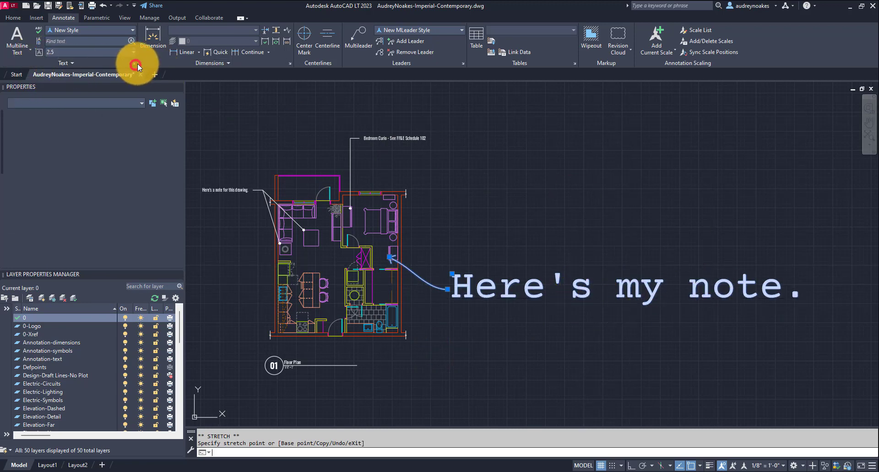
{"action": "double_click", "coordinate": [495, 237]}
{"action": "type", "text": "3/4"}
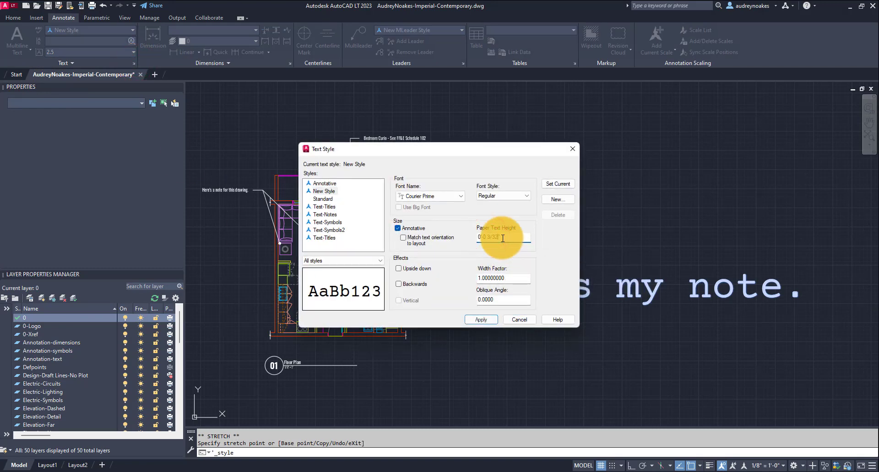
{"action": "left_click", "coordinate": [513, 320]}
Step: Re-confirm the New MLeader Style settings so the note picks up the smaller text
{"action": "left_click", "coordinate": [481, 288]}
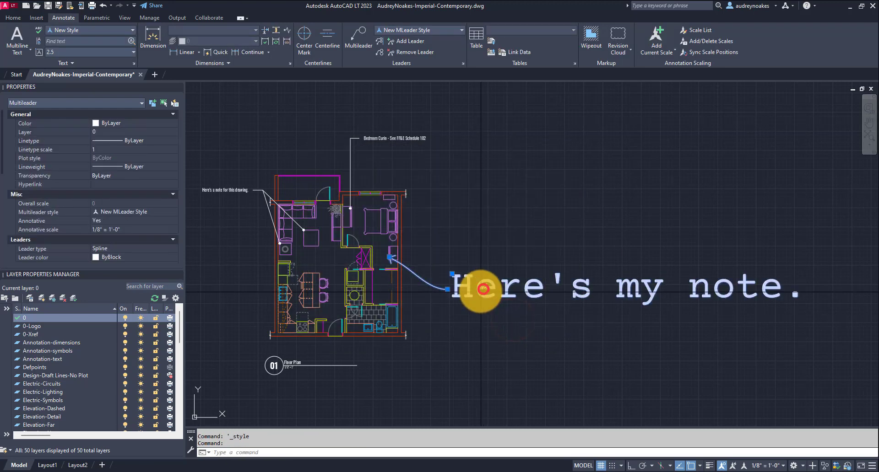
{"action": "left_click", "coordinate": [461, 63]}
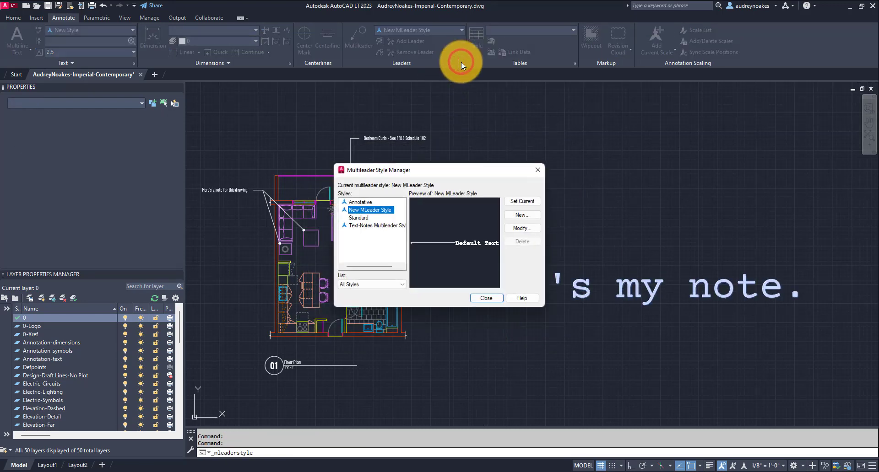
{"action": "left_click", "coordinate": [529, 229]}
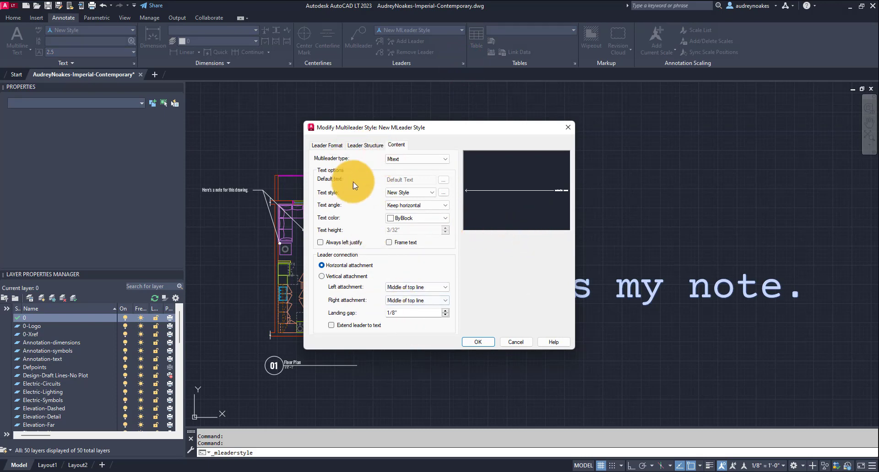
{"action": "left_click", "coordinate": [372, 147]}
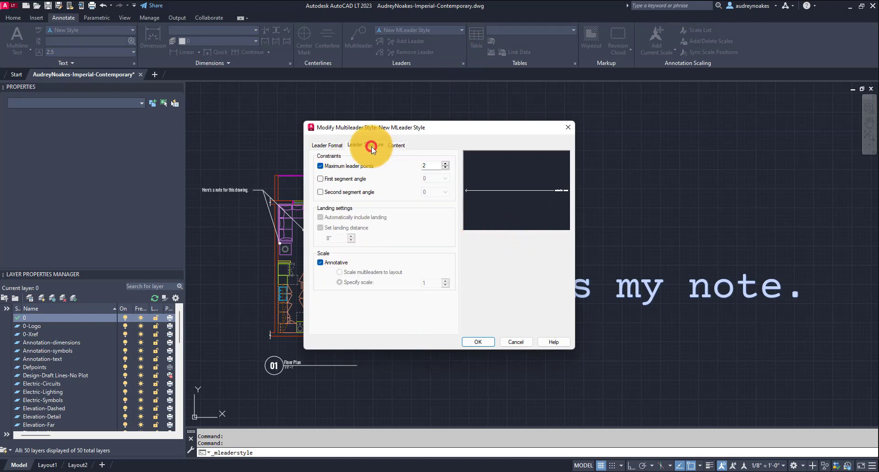
{"action": "left_click", "coordinate": [327, 145]}
{"action": "left_click", "coordinate": [494, 343]}
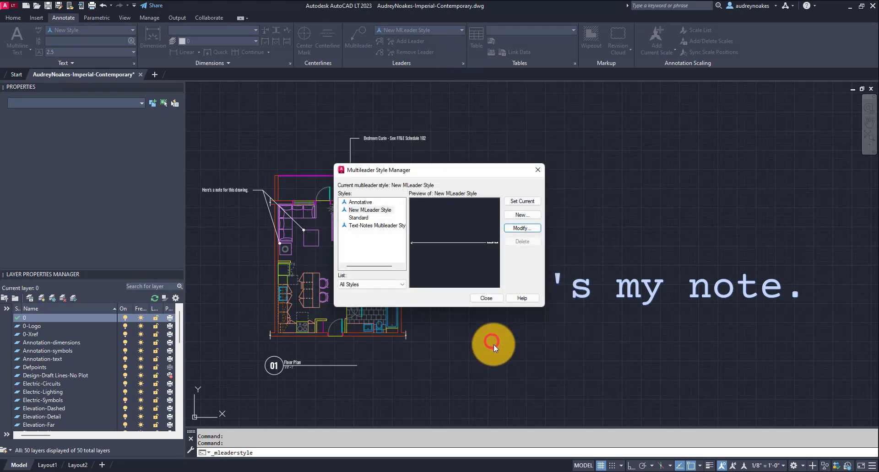
{"action": "left_click", "coordinate": [486, 298]}
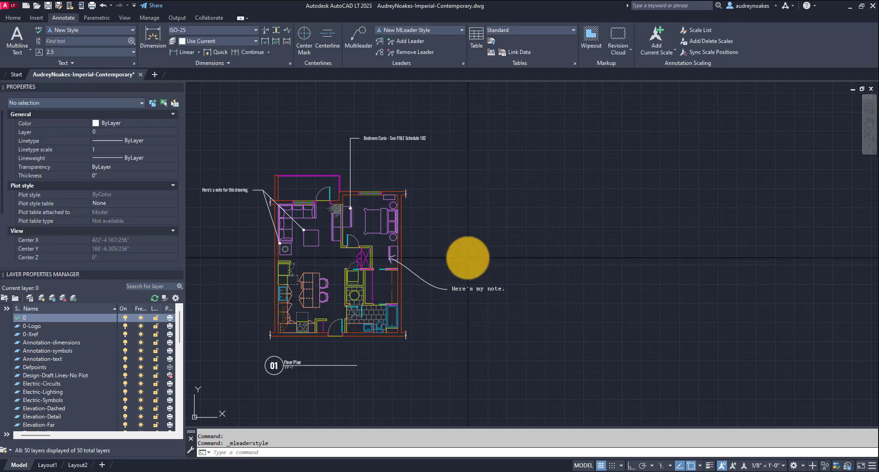
Step: Move the note's arrowhead onto the right wall and add two more leaders
{"action": "middle_click_drag", "start_coordinate": [443, 296], "coordinate": [476, 305]}
{"action": "left_click", "coordinate": [447, 284]}
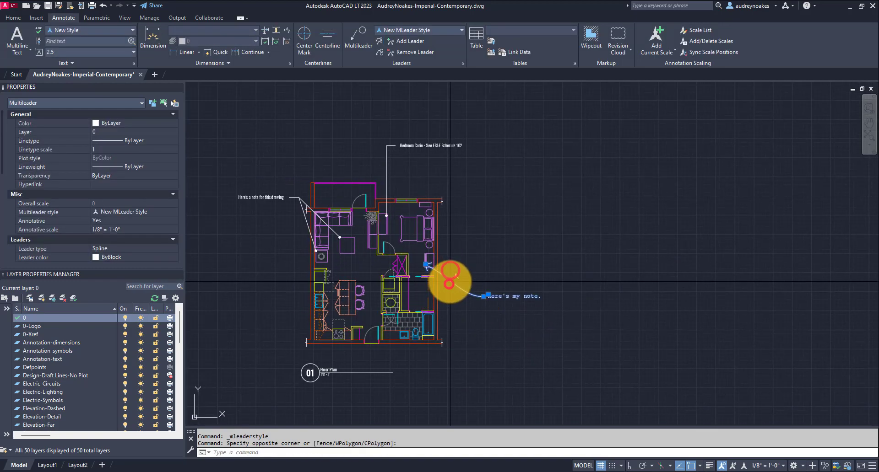
{"action": "left_click", "coordinate": [427, 264]}
{"action": "left_click", "coordinate": [433, 253]}
{"action": "left_click", "coordinate": [403, 41]}
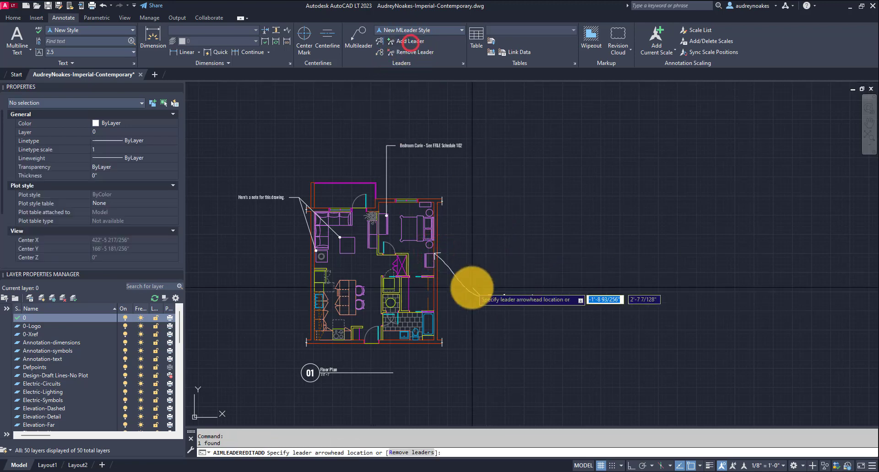
{"action": "left_click", "coordinate": [428, 297]}
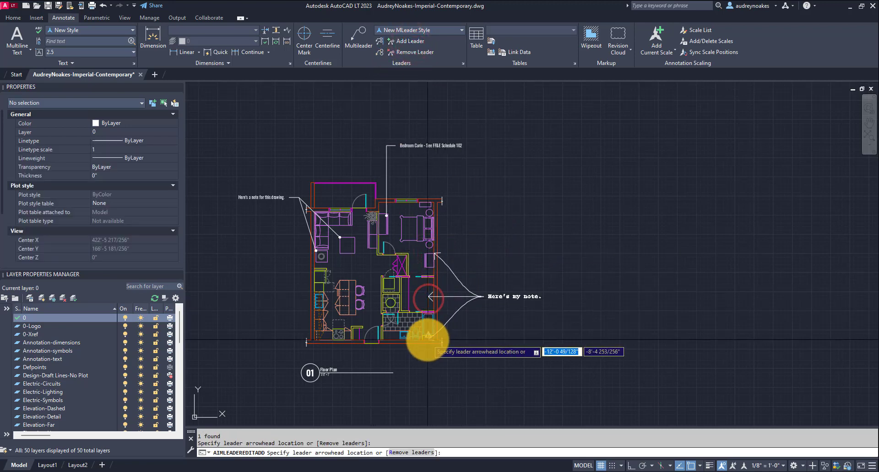
{"action": "left_click", "coordinate": [428, 338]}
{"action": "key", "text": "Return"}
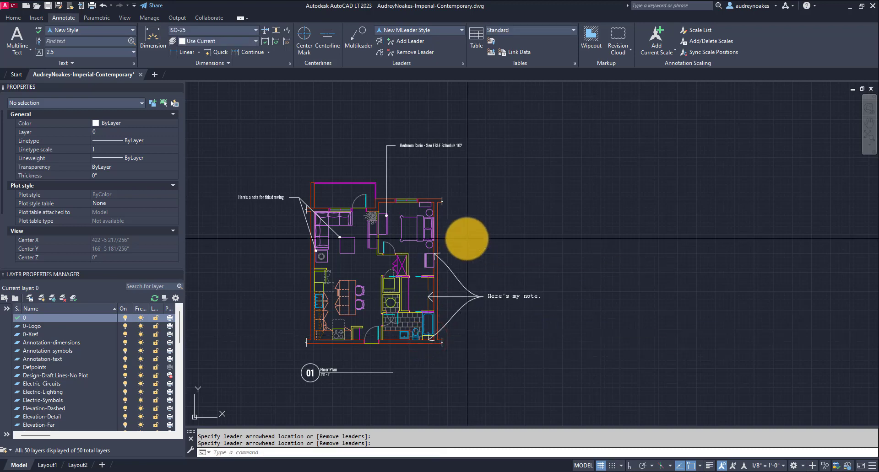
Step: Remove the lower leader from the 'Here's my note.' multileader
{"action": "left_click", "coordinate": [410, 52]}
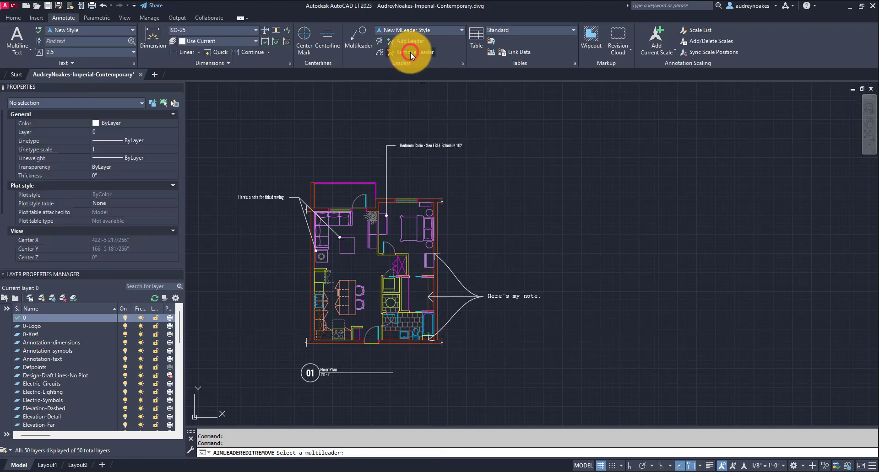
{"action": "left_click", "coordinate": [456, 308]}
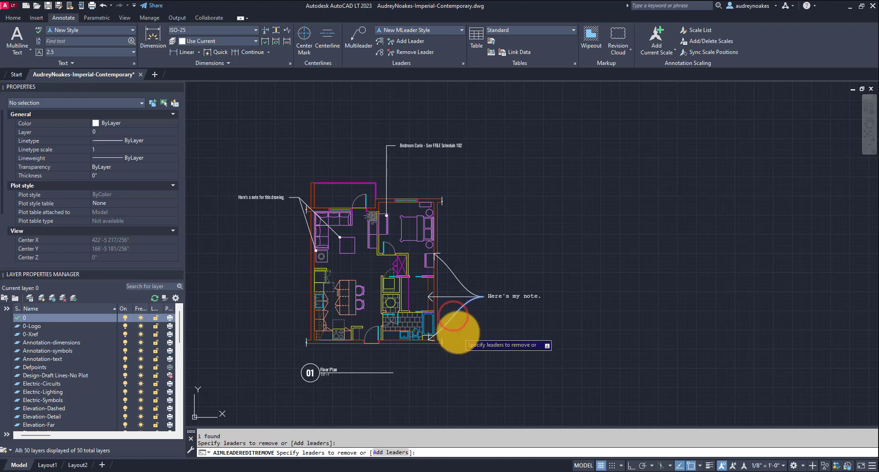
{"action": "left_click", "coordinate": [452, 325]}
{"action": "key", "text": "Return"}
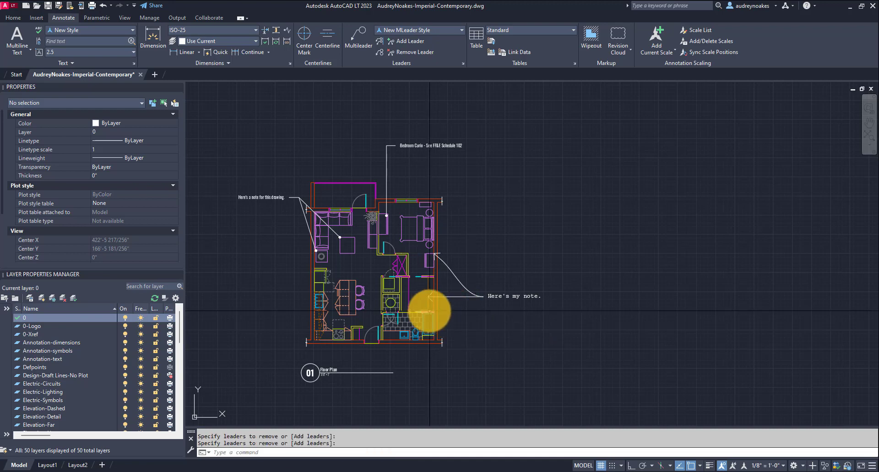
{"action": "middle_click_drag", "start_coordinate": [482, 322], "coordinate": [507, 299]}
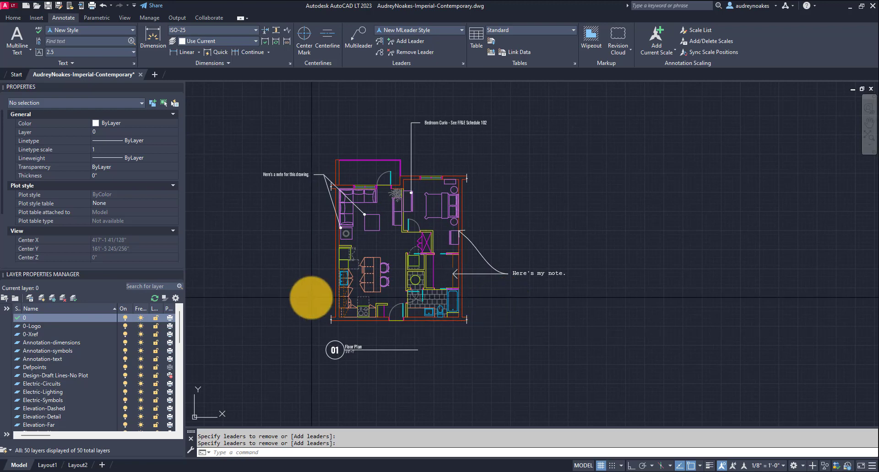
{"action": "middle_click_drag", "start_coordinate": [254, 287], "coordinate": [262, 303]}
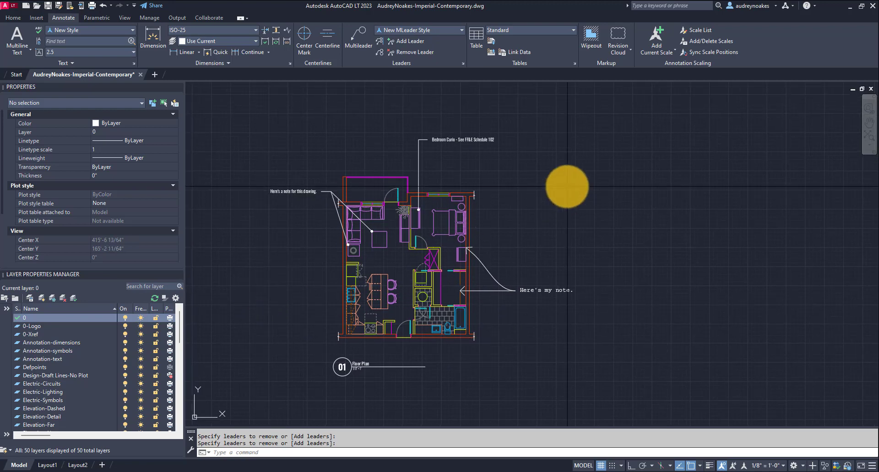